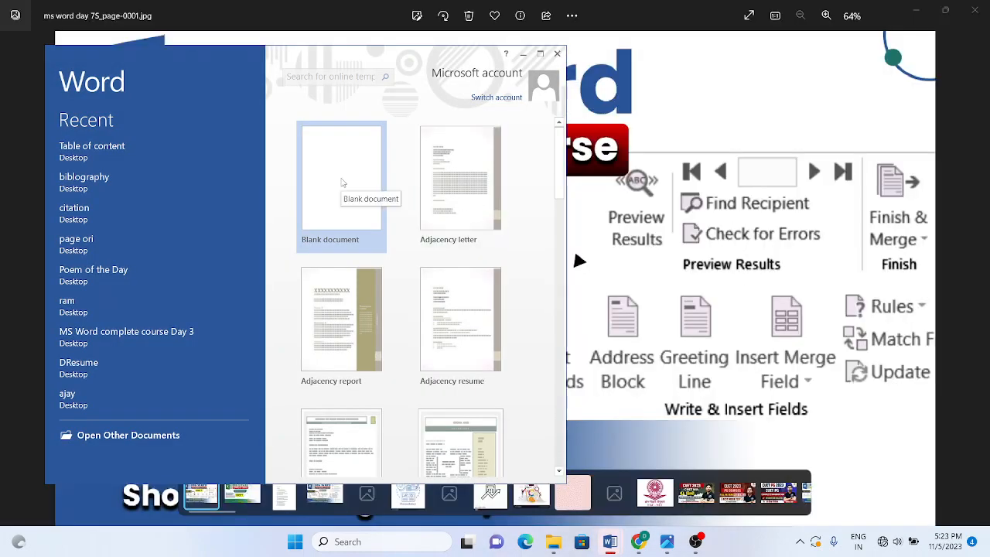
# Step: Create a maximised blank document, show the Mailings tab, then switch to the Document4 notes
pyautogui.click(343, 182)
pyautogui.click(539, 55)
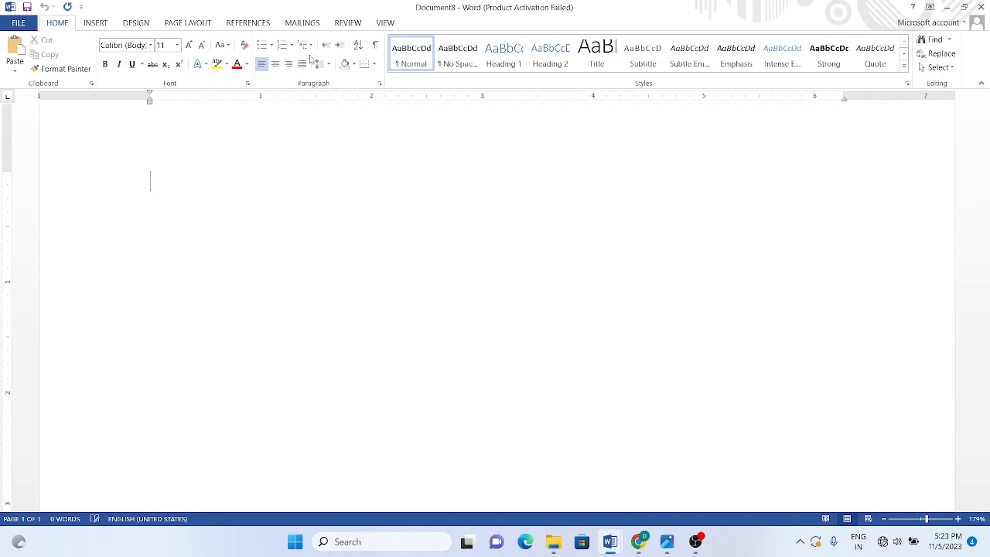
pyautogui.click(302, 23)
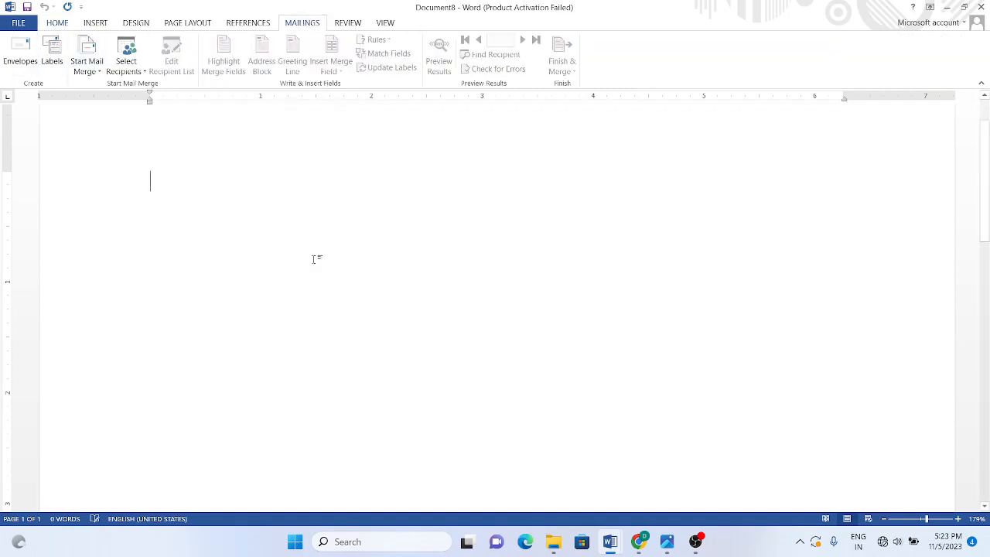
pyautogui.moveTo(610, 549)
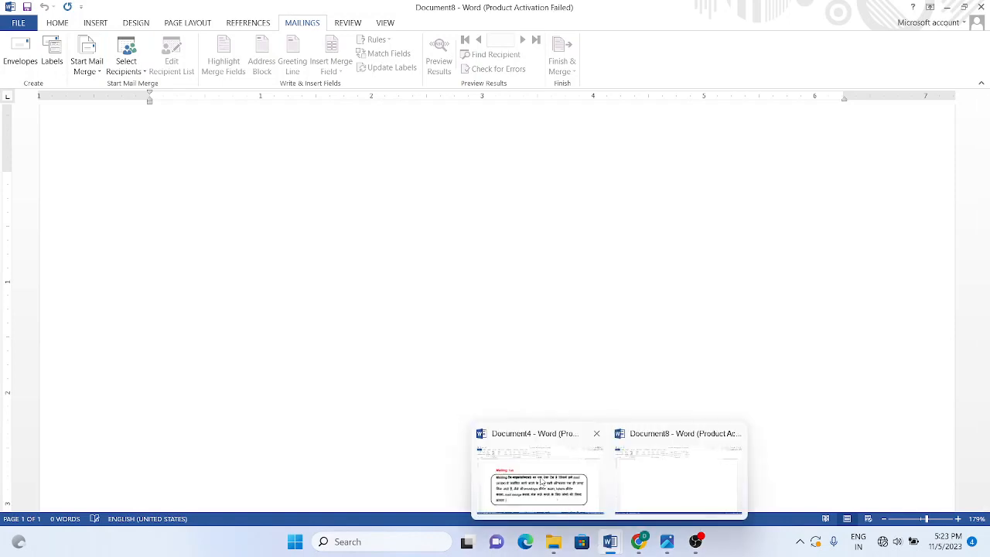
pyautogui.click(541, 481)
# Step: Bring the Document4 notes forward and scroll down to the Envelops paragraph
pyautogui.click(542, 479)
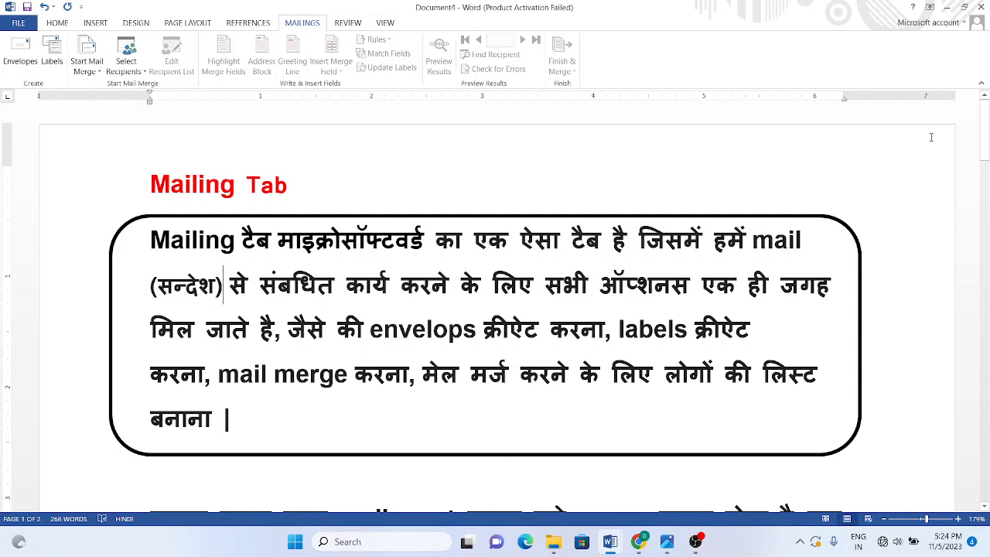
pyautogui.moveTo(986, 151); pyautogui.dragTo(987, 223)
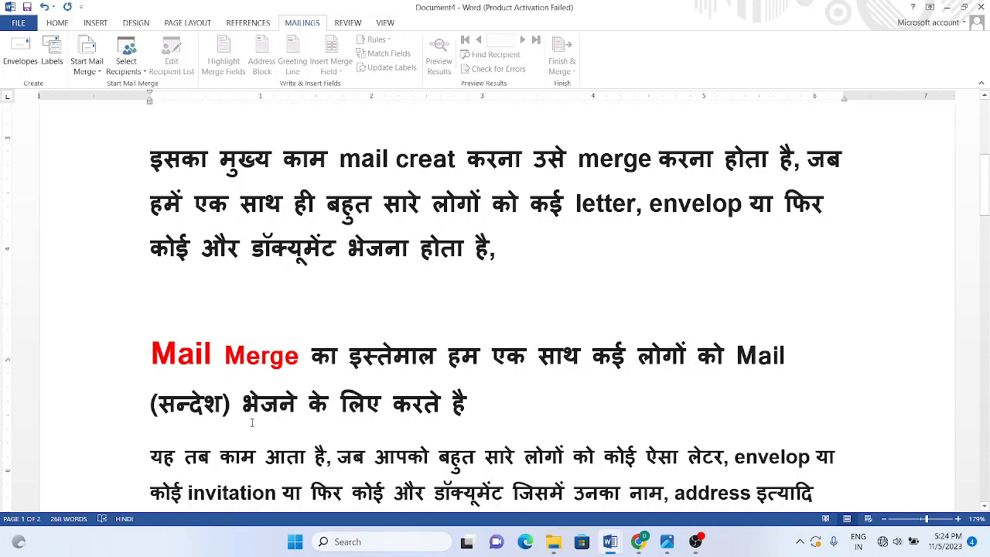
pyautogui.scroll(-5, 851, 229)
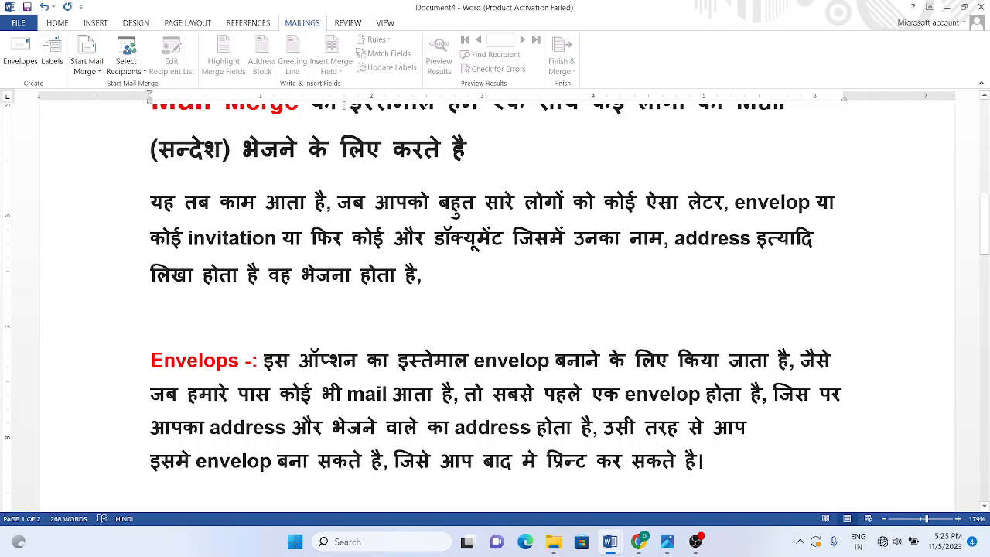
pyautogui.moveTo(983, 221); pyautogui.dragTo(987, 255)
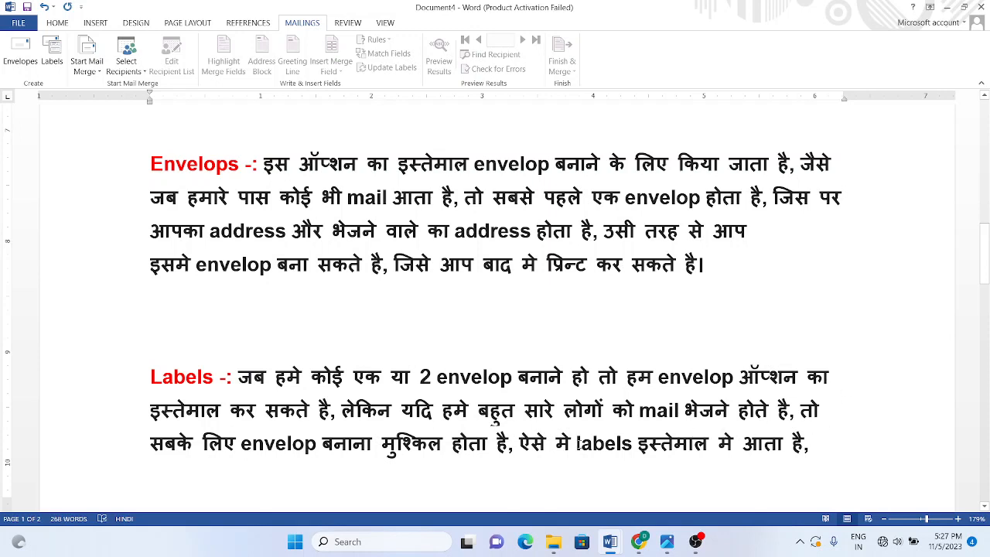
# Step: Scroll through page 2 of the notes to read the labels explanation
pyautogui.moveTo(986, 250); pyautogui.dragTo(988, 313)
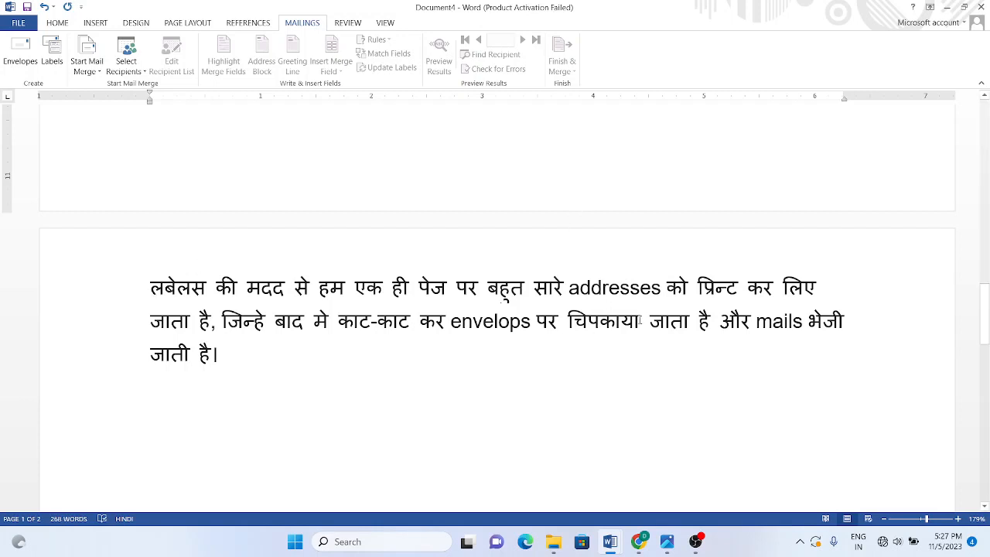
pyautogui.moveTo(988, 331); pyautogui.dragTo(986, 319)
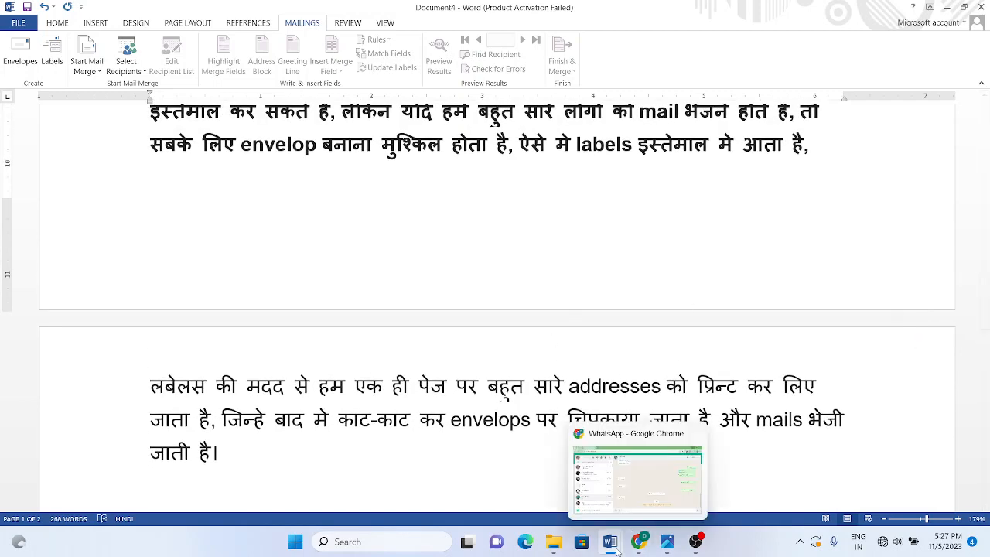
# Step: Return to blank Document8 and open Envelopes and Labels with the saved return address
pyautogui.moveTo(610, 541)
pyautogui.click(676, 482)
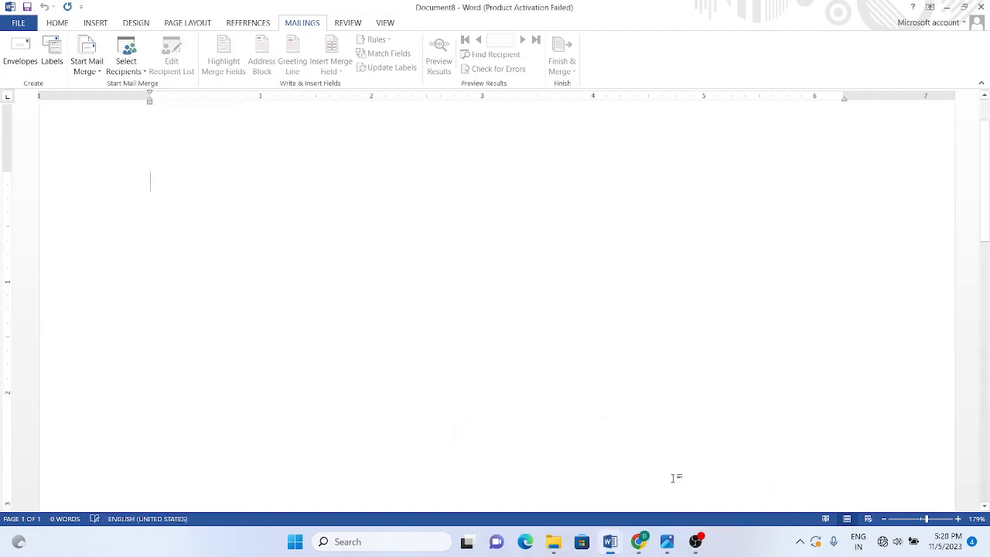
pyautogui.scroll(-1, 11, 181)
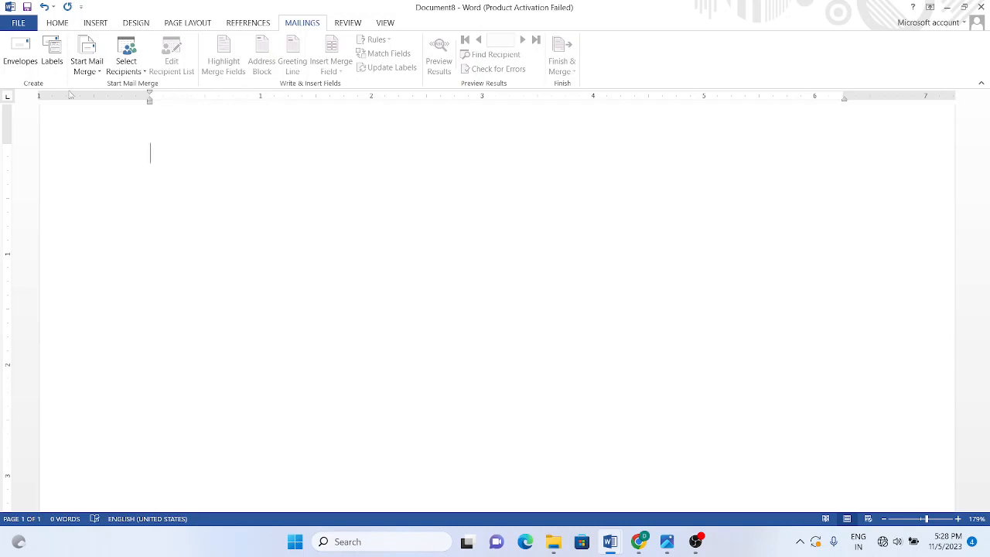
pyautogui.click(21, 63)
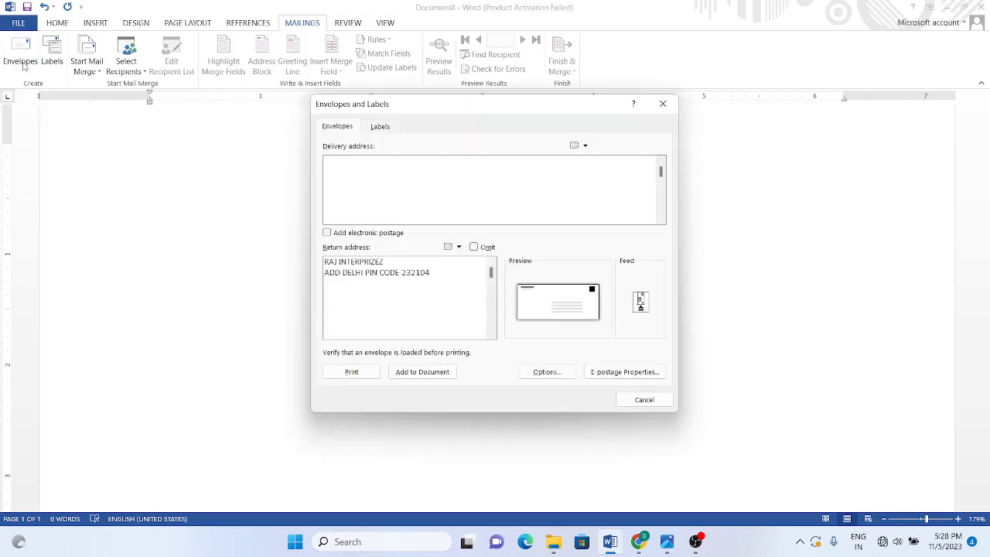
# Step: Move the Envelopes and Labels dialog left and check the two-line return address
pyautogui.moveTo(407, 106); pyautogui.dragTo(345, 122)
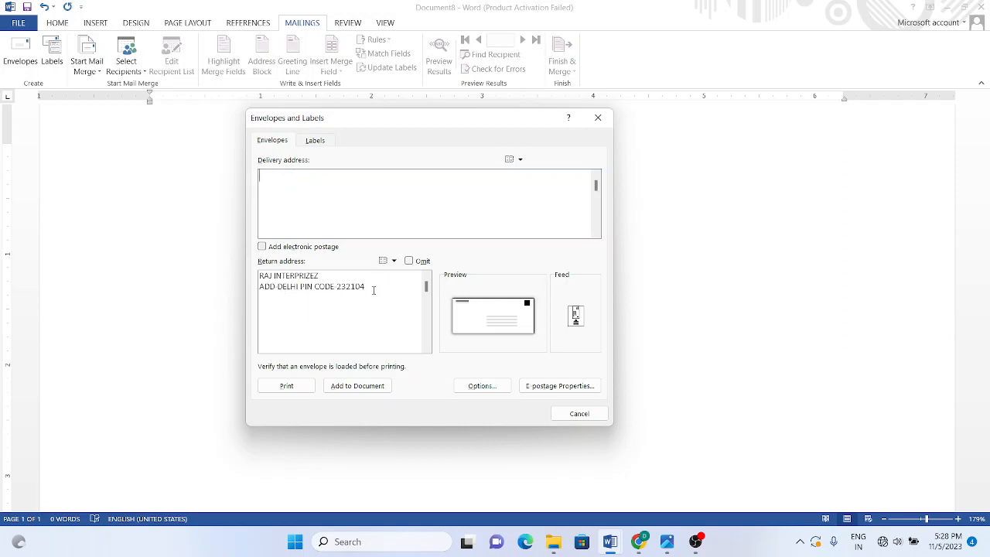
pyautogui.moveTo(373, 290); pyautogui.dragTo(255, 276)
pyautogui.click(288, 290)
pyautogui.click(269, 187)
pyautogui.click(288, 287)
pyautogui.click(371, 290)
# Step: Enter the recipient's name and postal address with PIN code as the delivery address
pyautogui.write('t')
pyautogui.press('BackSpace')
pyautogui.write('I')
pyautogui.write(' o')
pyautogui.press('Return')
pyautogui.write('Add')
pyautogui.write('- Agra')
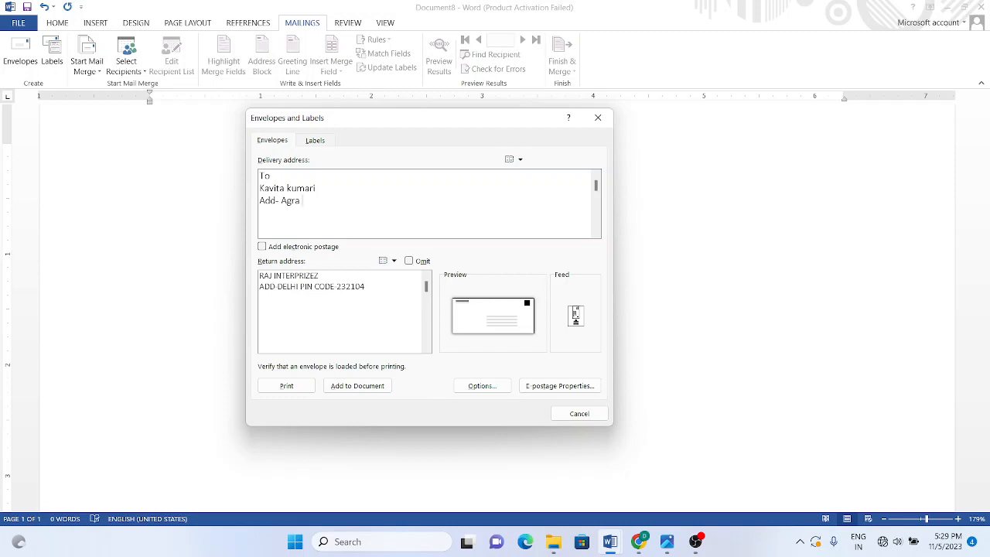
pyautogui.write(' UP PIN Code-232015')
# Step: Review the finished delivery and return address text in the dialog
pyautogui.moveTo(370, 200); pyautogui.dragTo(255, 174)
pyautogui.click(262, 176)
pyautogui.click(389, 200)
pyautogui.click(261, 176)
pyautogui.click(394, 201)
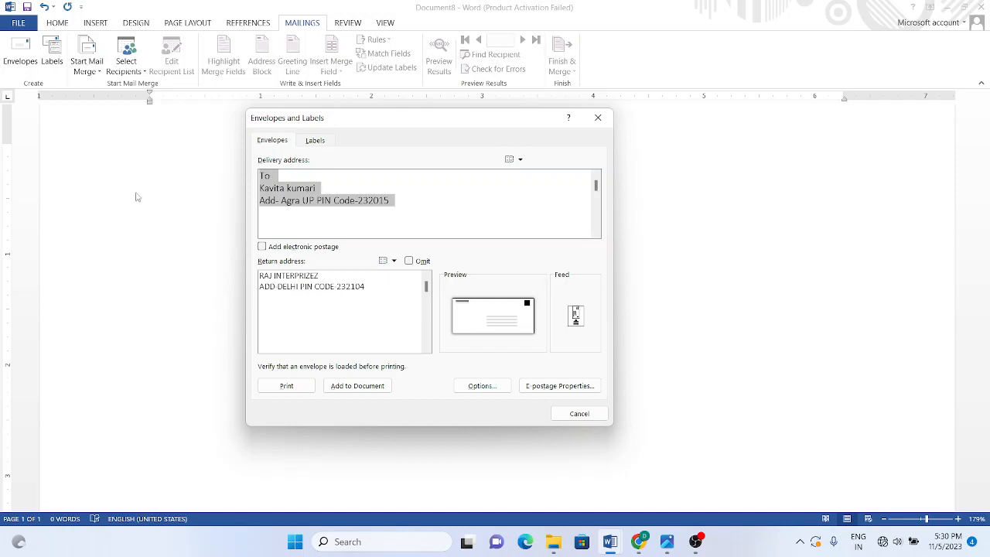
pyautogui.click(275, 188)
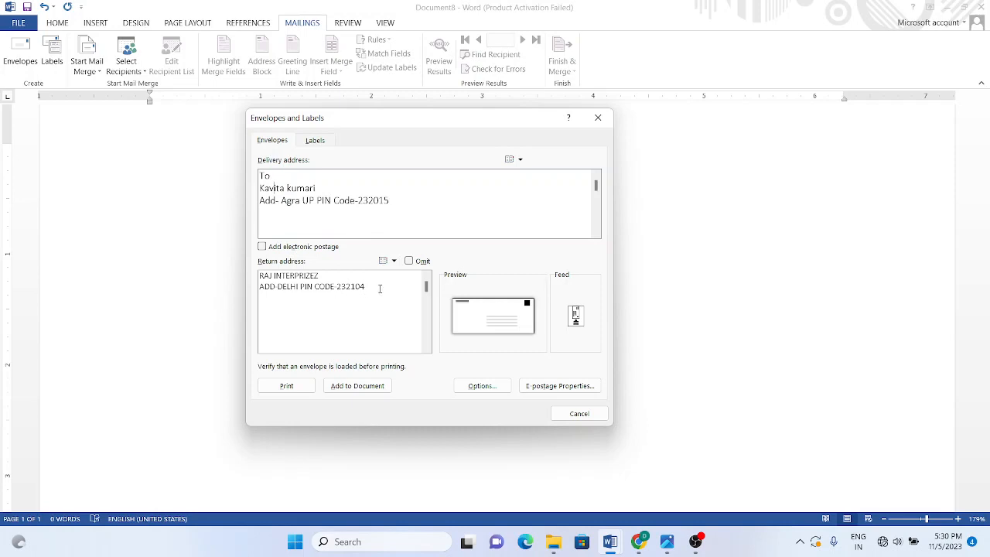
pyautogui.moveTo(381, 287); pyautogui.dragTo(249, 272)
pyautogui.click(302, 286)
pyautogui.click(284, 191)
# Step: Set the envelope size to Size 6 3/4 through Options, close, and reopen Envelopes
pyautogui.click(482, 386)
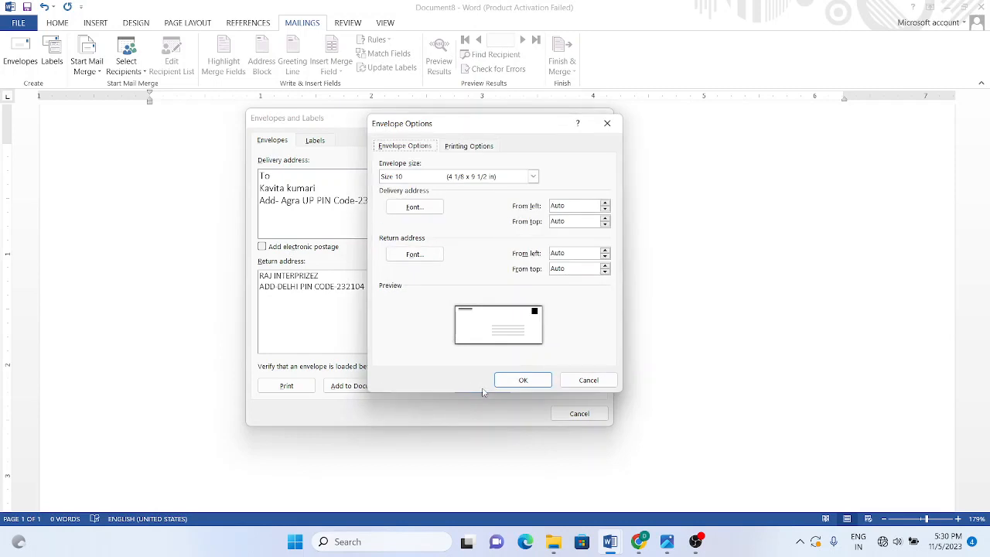
pyautogui.click(534, 177)
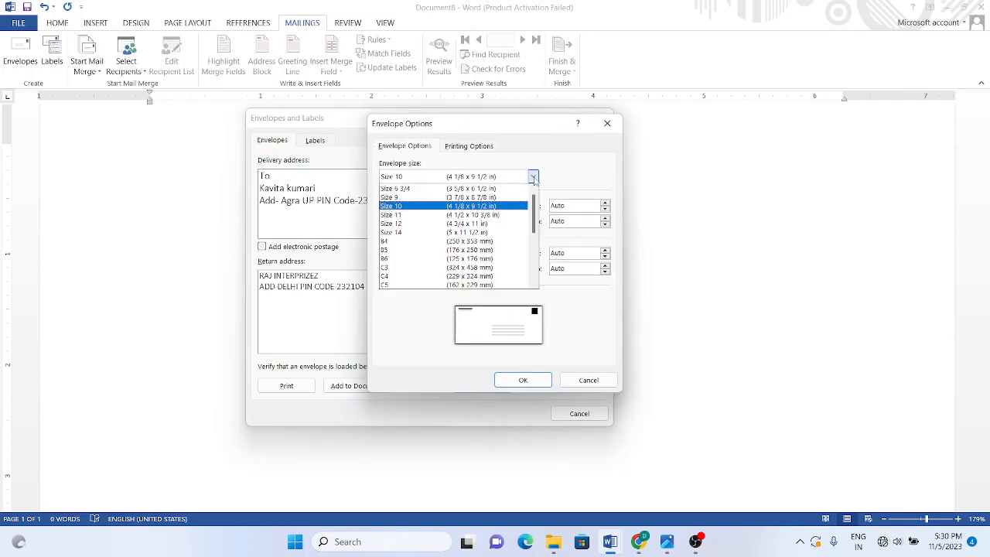
pyautogui.click(495, 190)
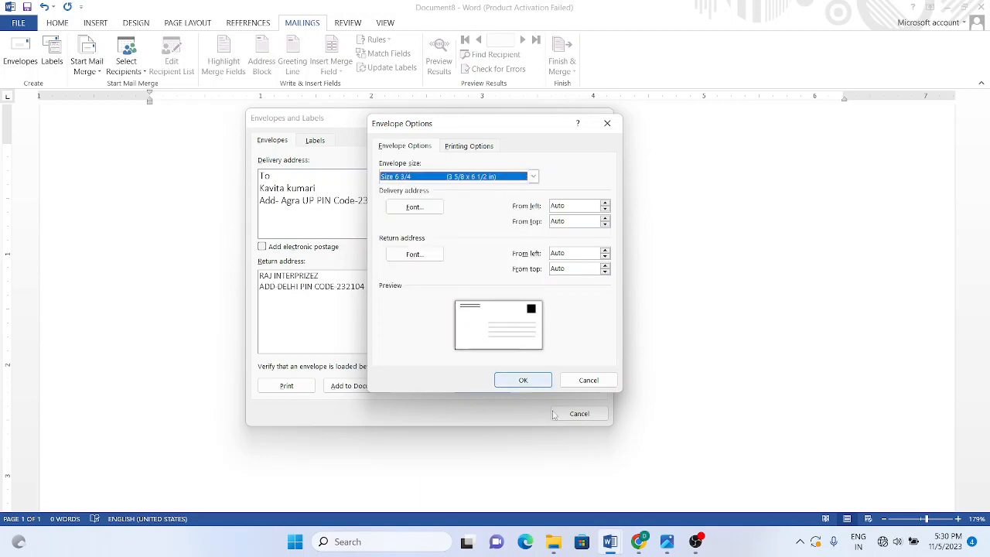
pyautogui.click(523, 381)
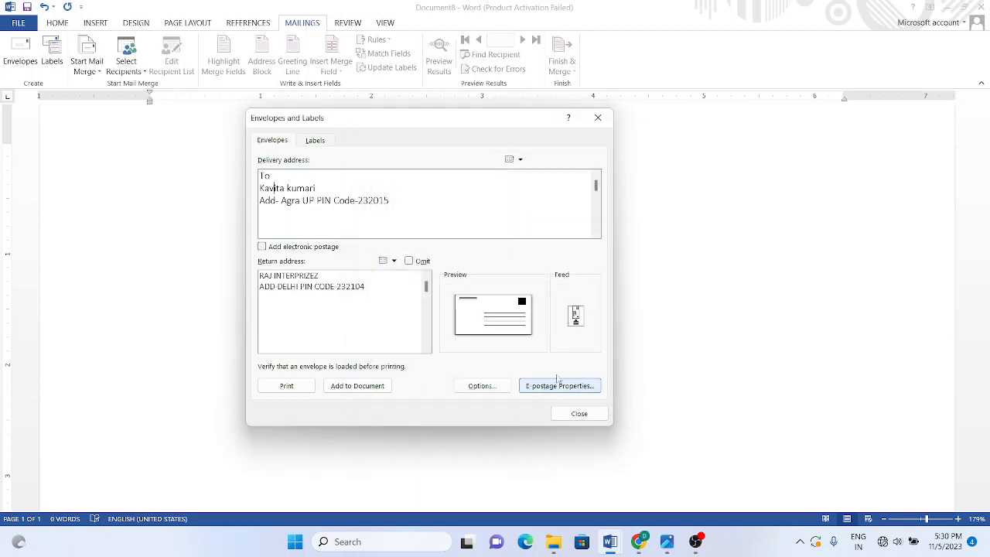
pyautogui.click(574, 417)
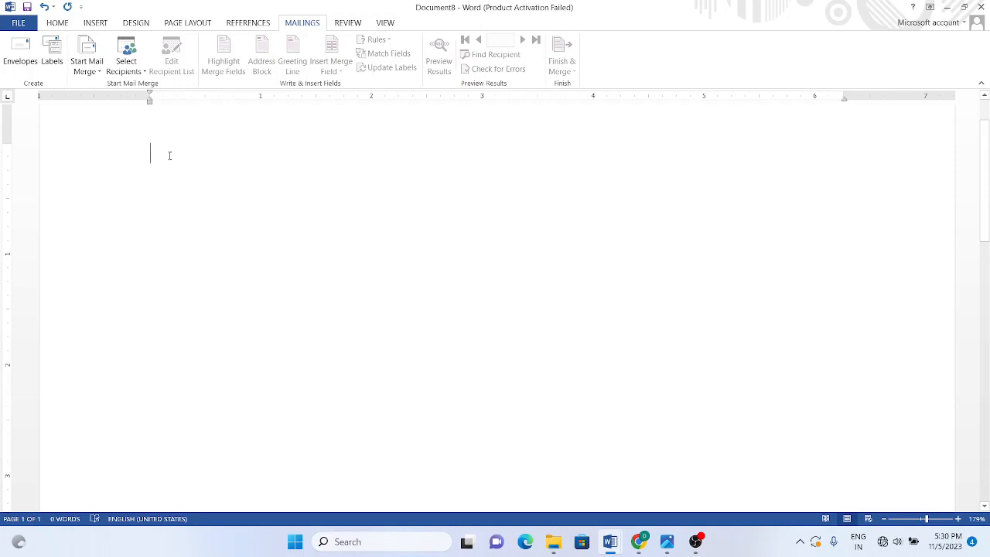
pyautogui.click(15, 64)
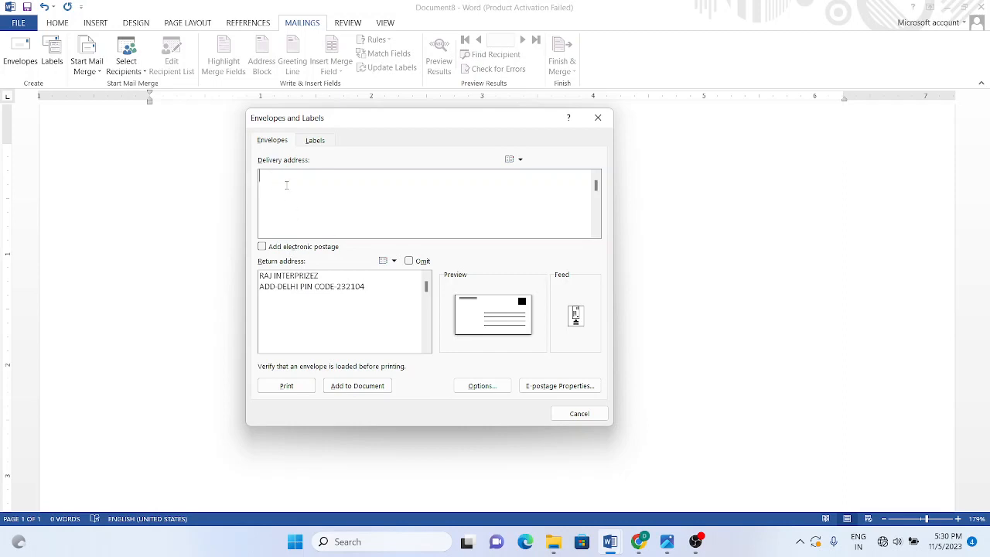
# Step: Type a new three-line delivery address with the recipient's name, city and PIN code
pyautogui.write('=')
pyautogui.write('1')
pyautogui.write('o')
pyautogui.write('ADD')
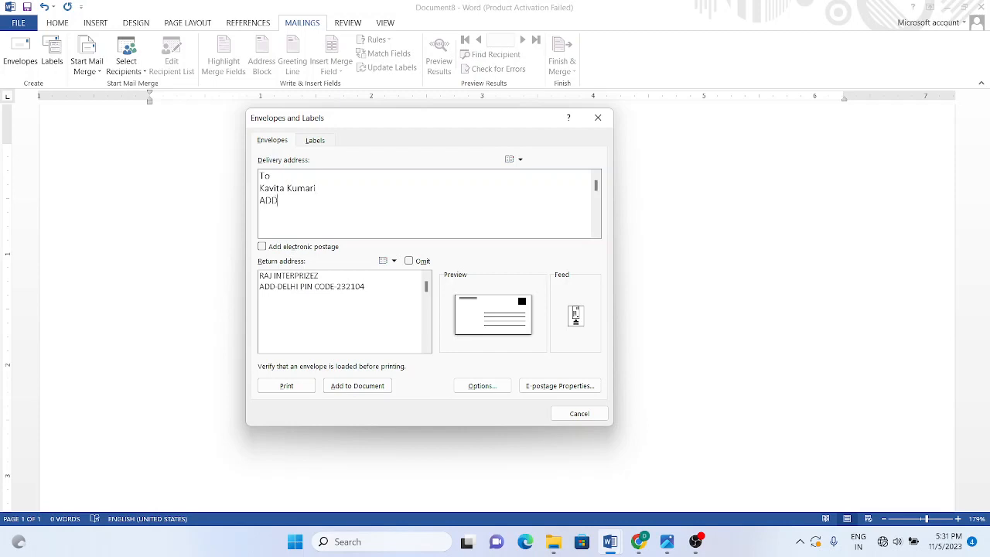
pyautogui.write('- Delhi 2 PIN 21882')
pyautogui.moveTo(322, 202); pyautogui.dragTo(261, 176)
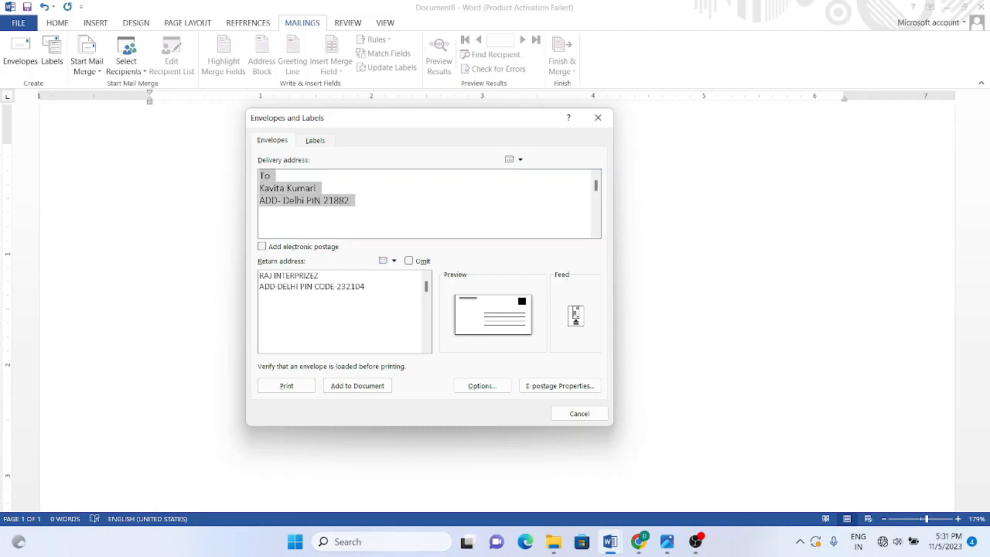
pyautogui.click(373, 214)
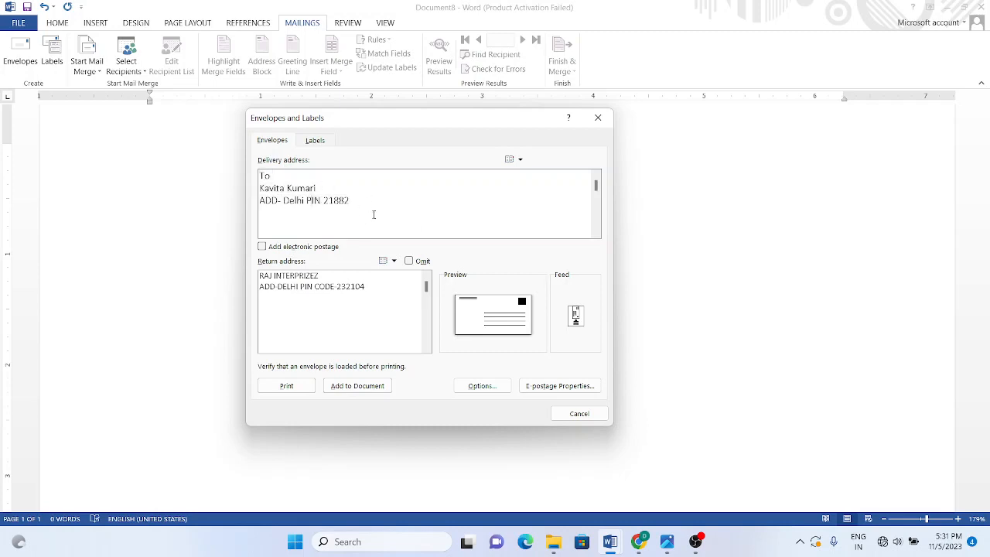
# Step: Add the envelope to Document8, then open Labels from the recipient address block
pyautogui.click(357, 385)
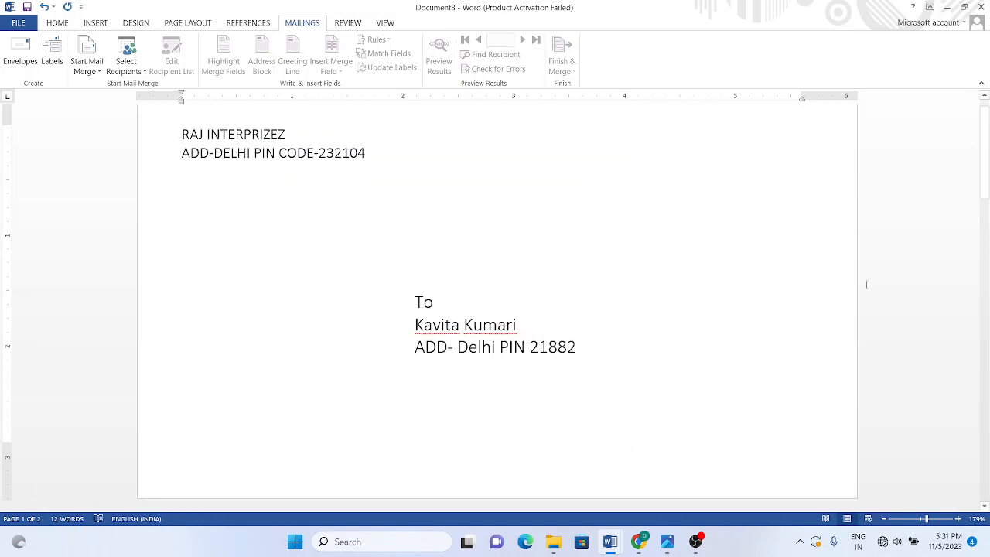
pyautogui.moveTo(983, 171); pyautogui.dragTo(983, 159)
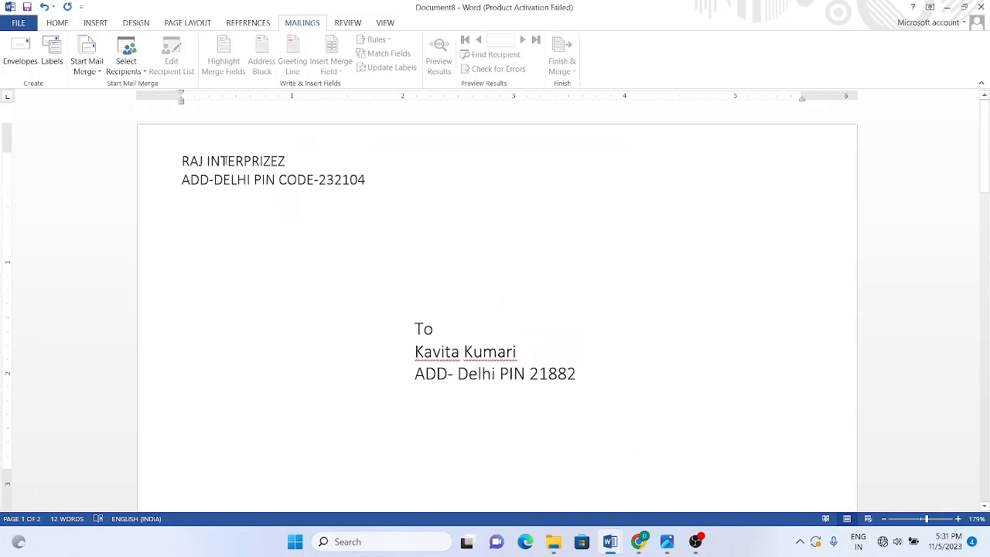
pyautogui.click(231, 180)
pyautogui.click(453, 366)
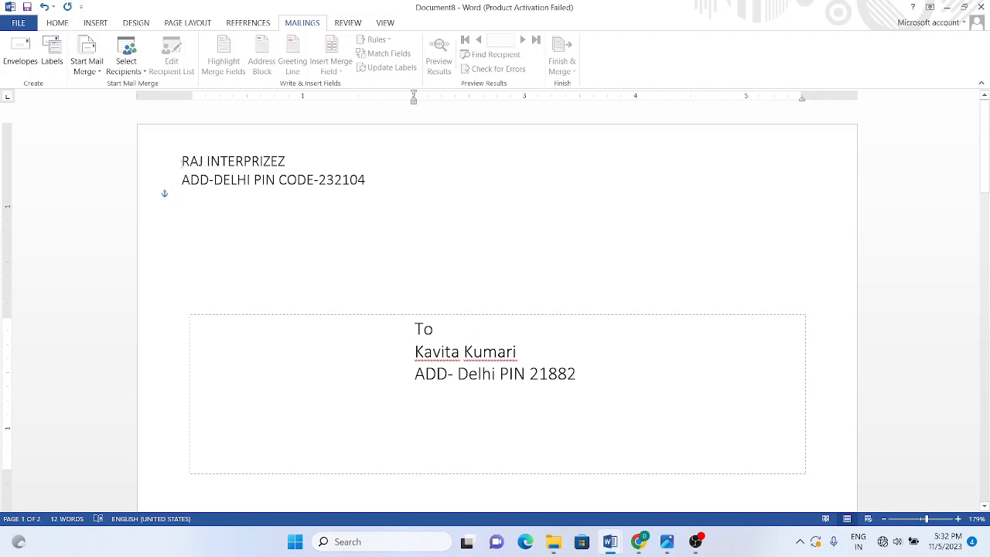
pyautogui.click(52, 55)
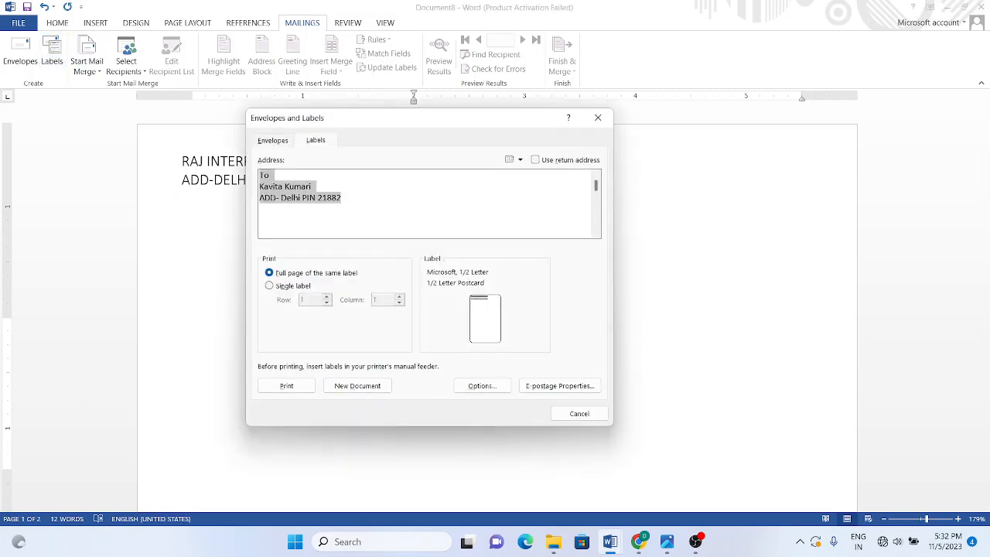
# Step: Create the Labels9 document repeating the recipient's three-line address on every label
pyautogui.click(276, 197)
pyautogui.moveTo(355, 202); pyautogui.dragTo(228, 171)
pyautogui.click(267, 178)
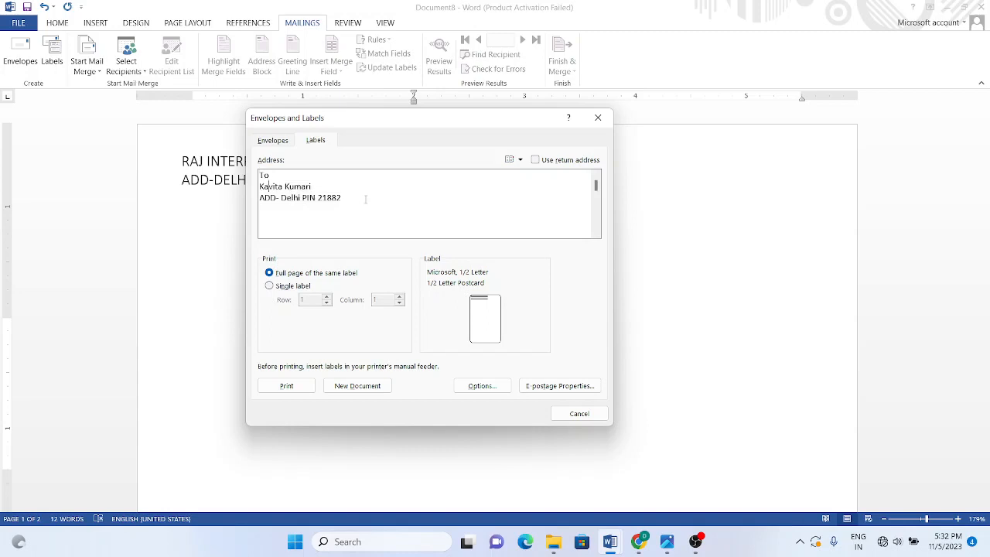
pyautogui.moveTo(366, 200); pyautogui.dragTo(248, 174)
pyautogui.click(301, 206)
pyautogui.click(358, 385)
# Step: Check the PIN line in the labels, then start blank Document10 with Ctrl+N
pyautogui.click(612, 194)
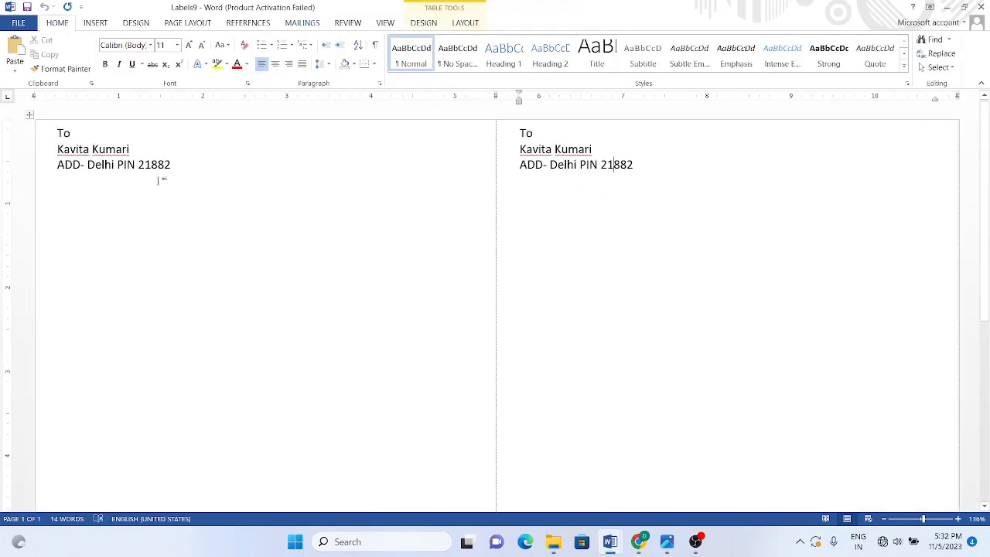
pyautogui.click(652, 164)
pyautogui.hotkey('ctrl', 'n')
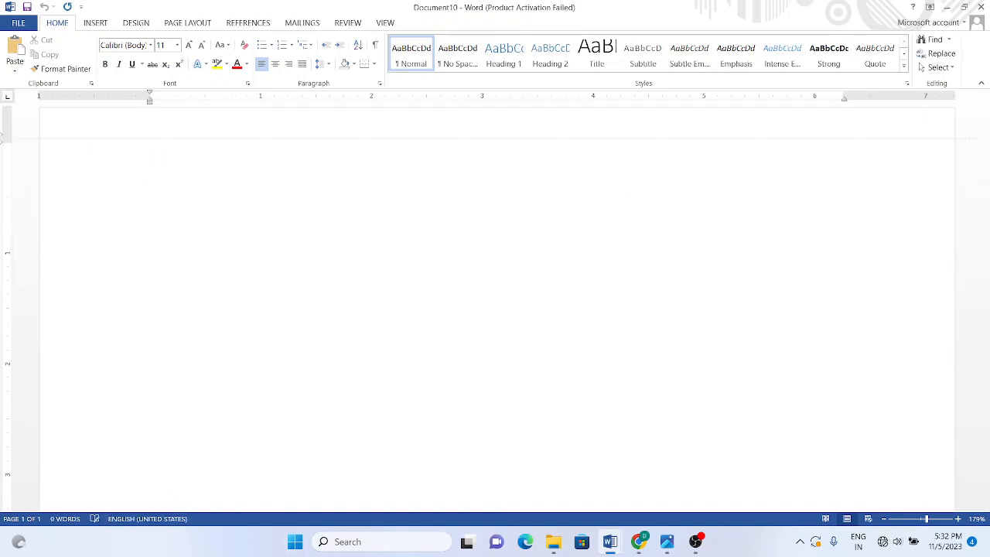
# Step: Choose Envelopes from Start Mail Merge on Document10's Mailings tab
pyautogui.click(247, 23)
pyautogui.click(301, 23)
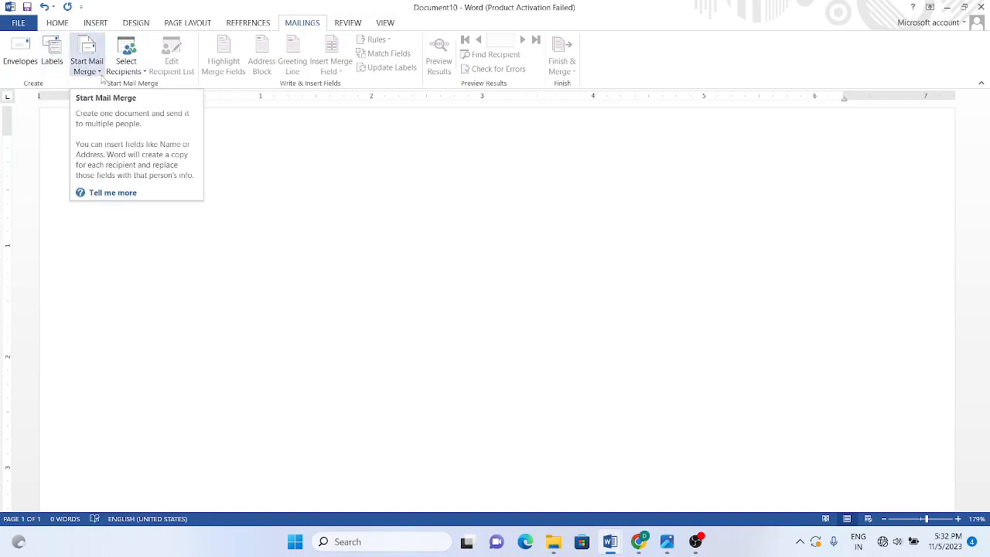
pyautogui.click(100, 73)
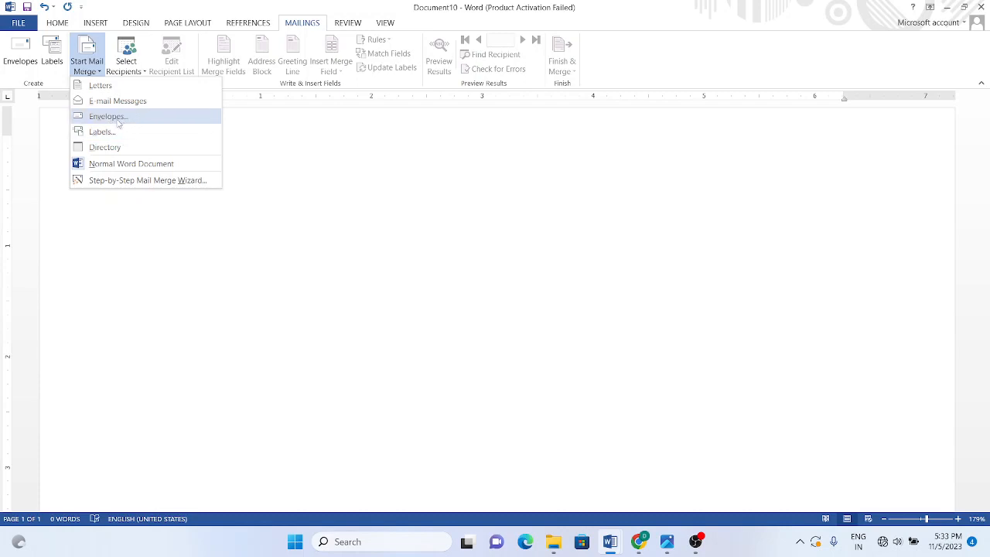
pyautogui.click(116, 119)
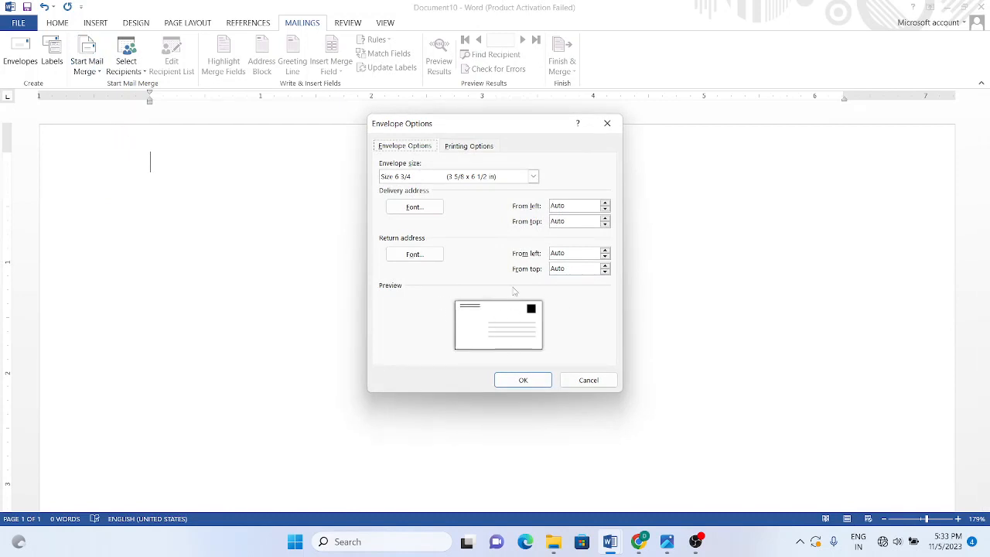
# Step: Set the envelope size to Size 6 3/4 in Envelope Options and confirm
pyautogui.click(533, 177)
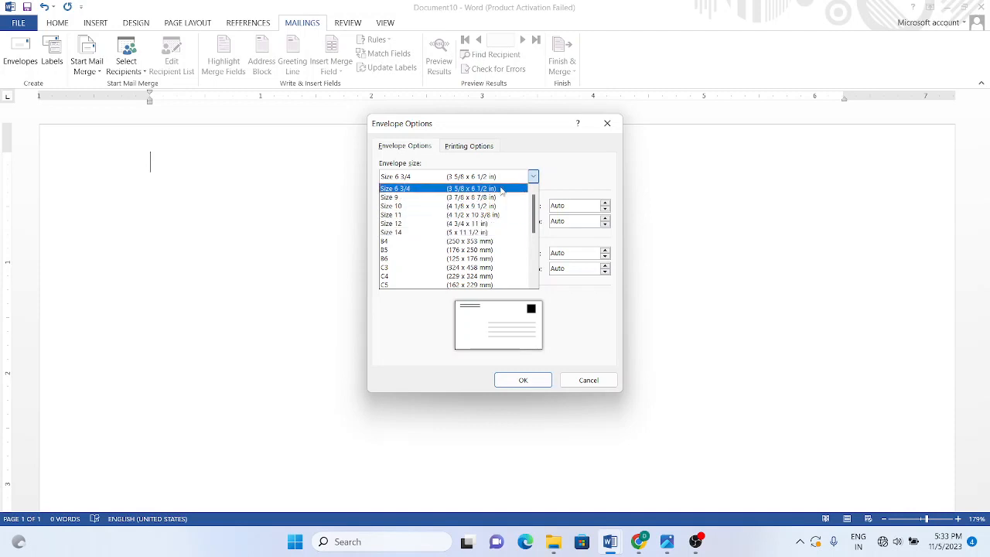
pyautogui.click(433, 188)
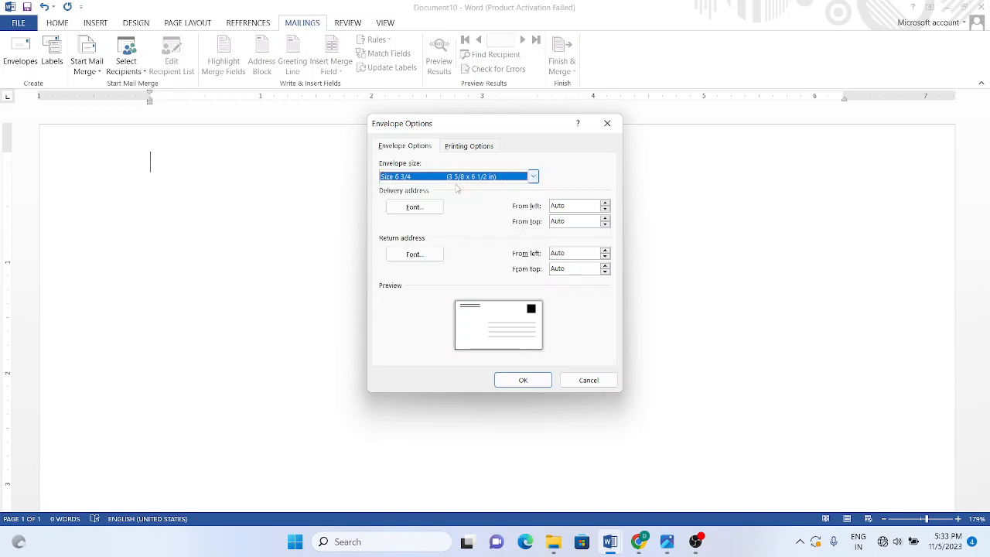
pyautogui.click(524, 380)
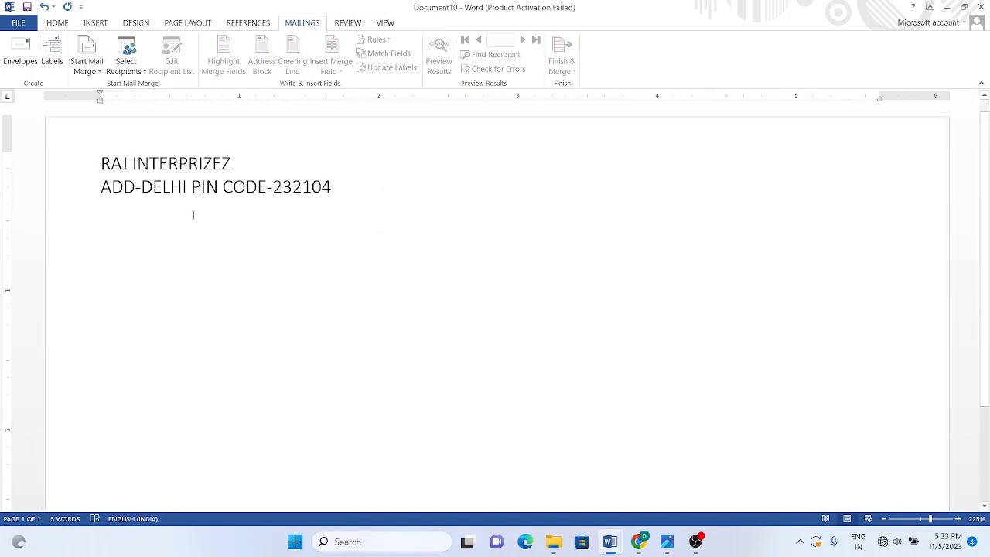
pyautogui.moveTo(103, 163); pyautogui.dragTo(343, 190)
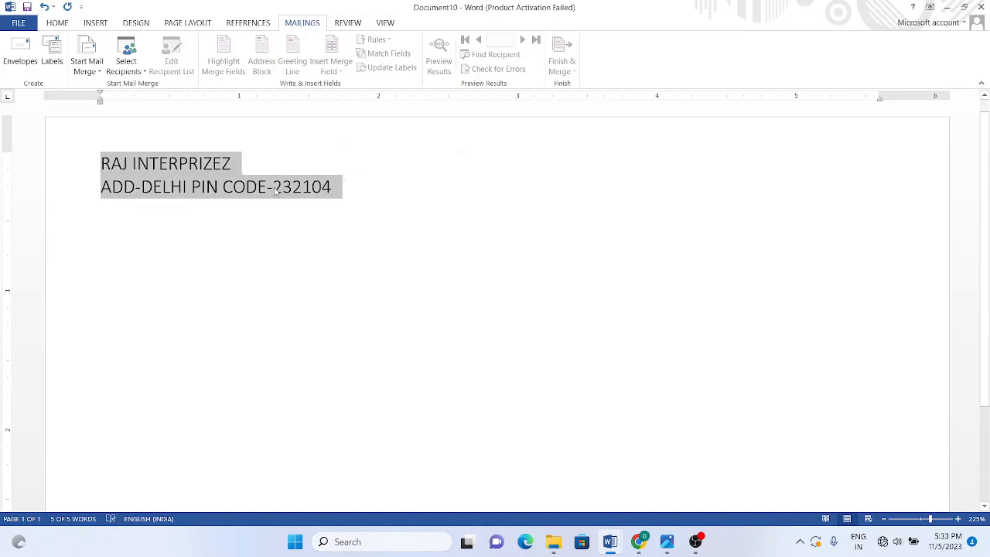
pyautogui.click(112, 170)
pyautogui.click(344, 195)
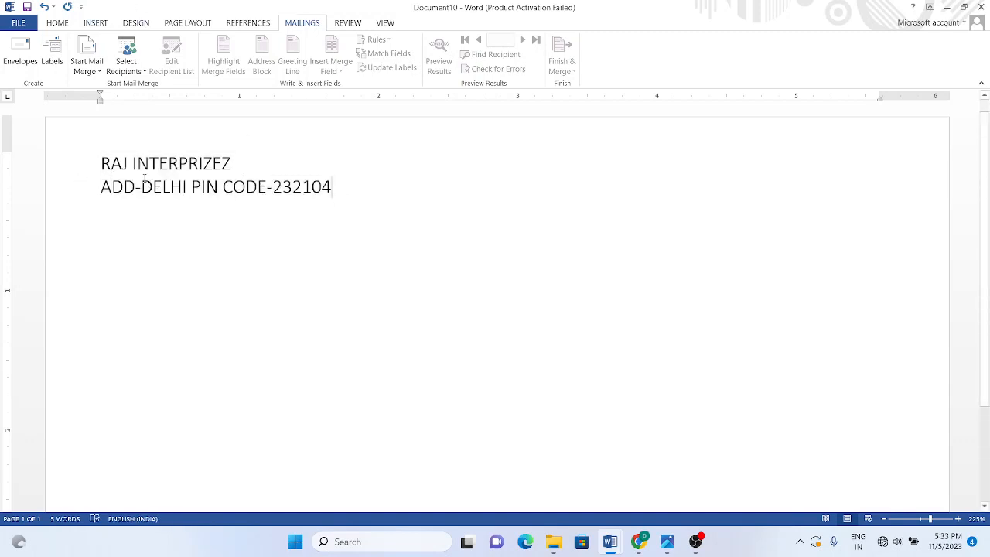
pyautogui.click(456, 421)
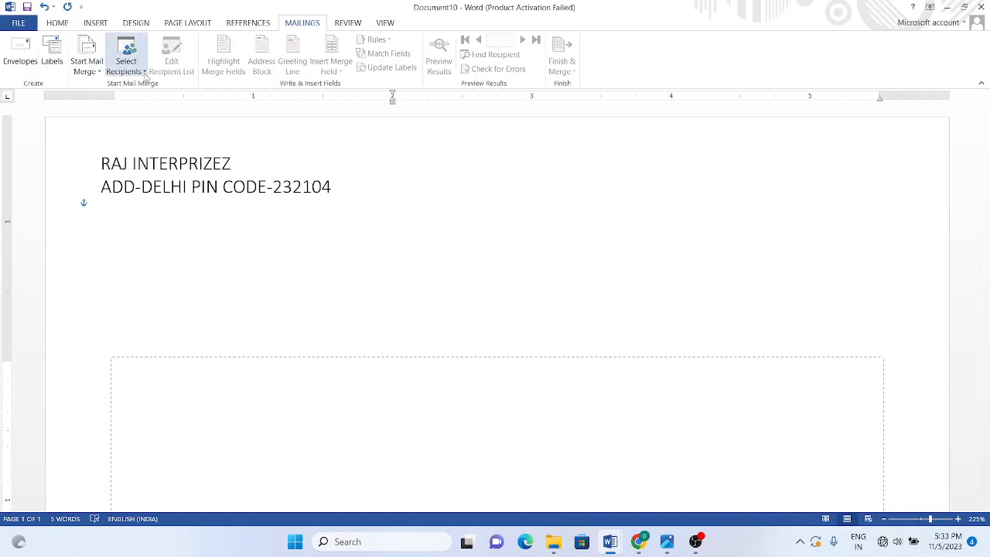
# Step: Start a new typed recipient list and bring up its column customisation
pyautogui.click(143, 72)
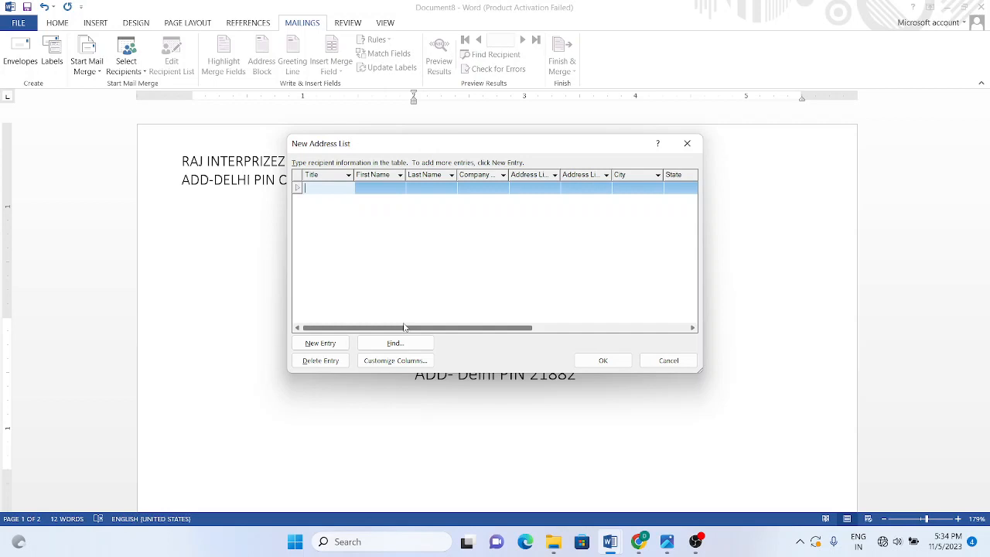
pyautogui.click(393, 363)
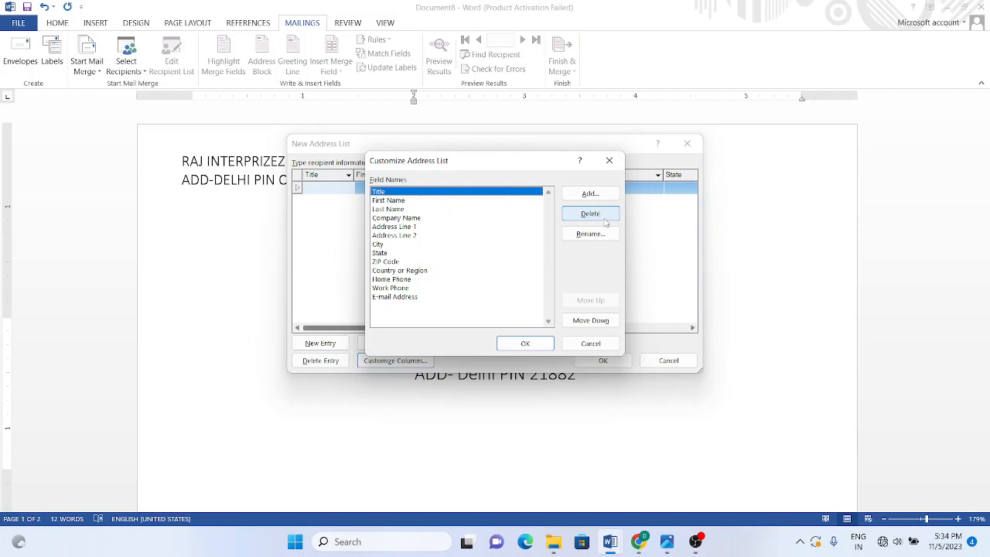
# Step: Delete the Title, Company Name and Address Line 2 fields from the address list columns
pyautogui.click(593, 218)
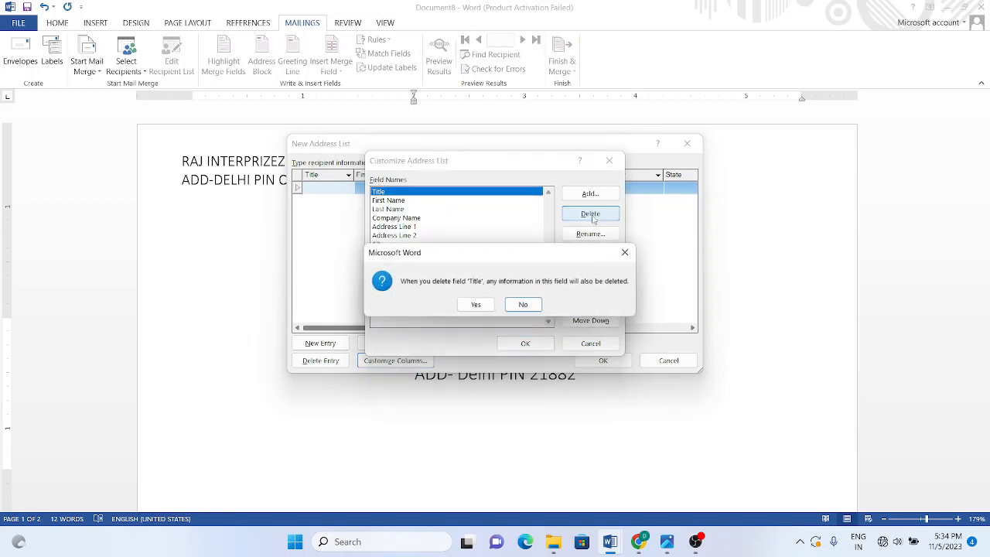
pyautogui.click(475, 304)
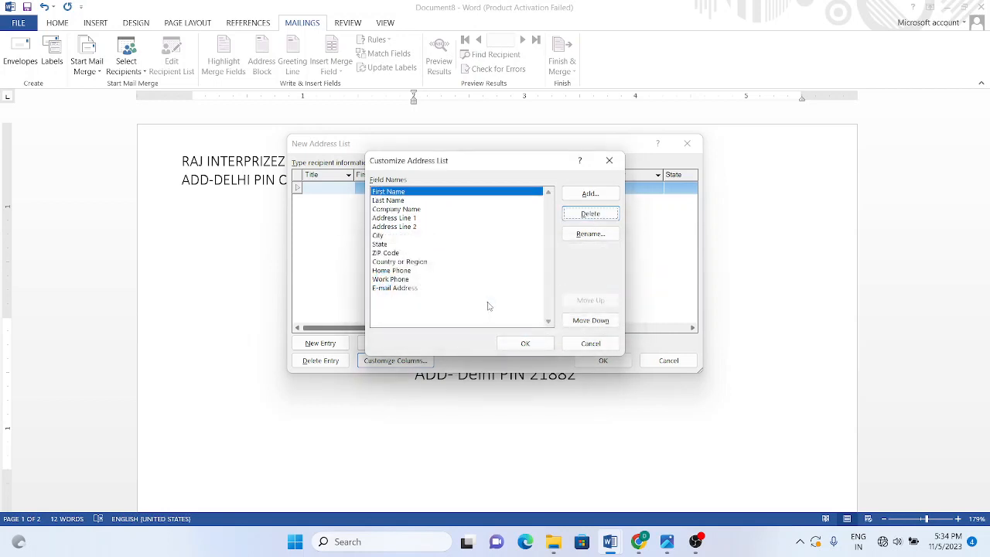
pyautogui.click(412, 211)
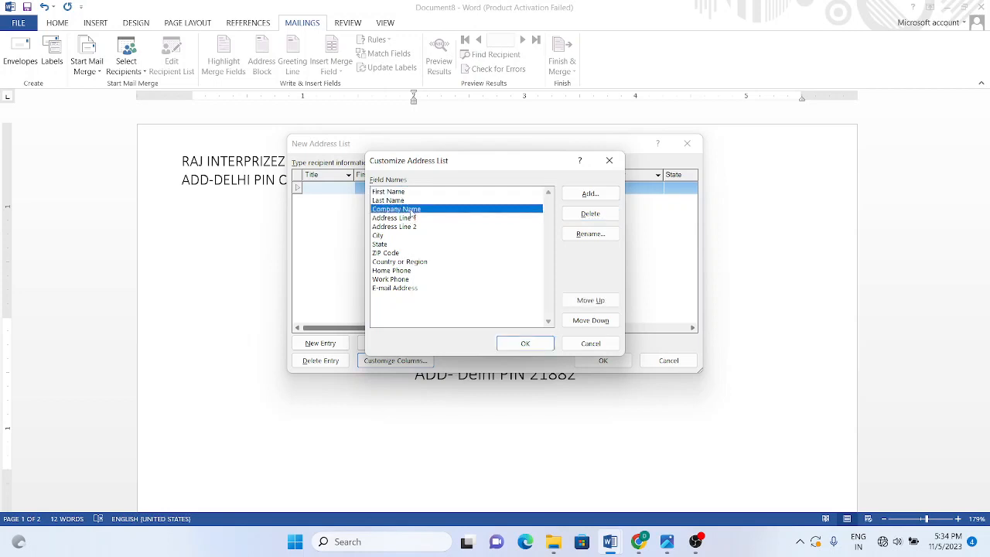
pyautogui.click(585, 218)
pyautogui.click(475, 304)
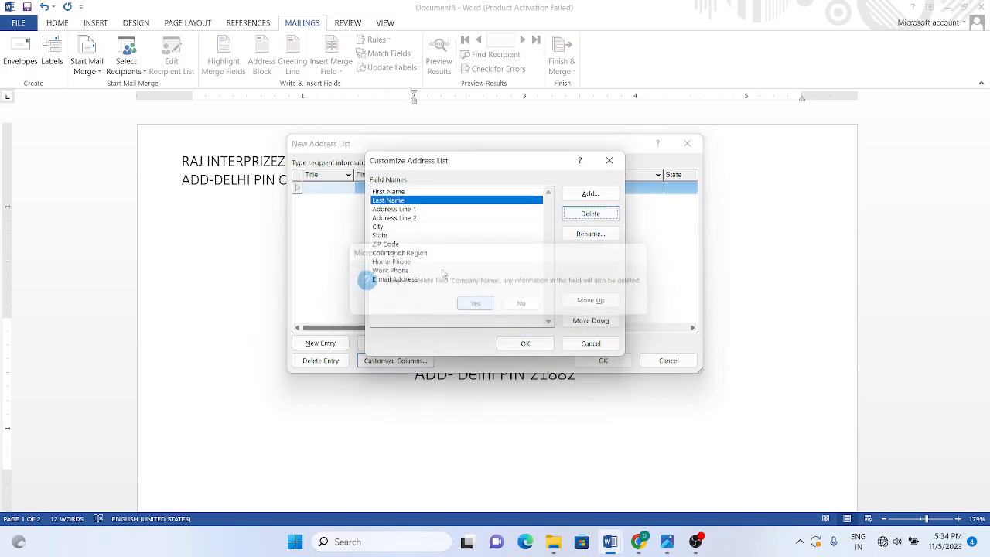
pyautogui.click(433, 211)
pyautogui.click(416, 226)
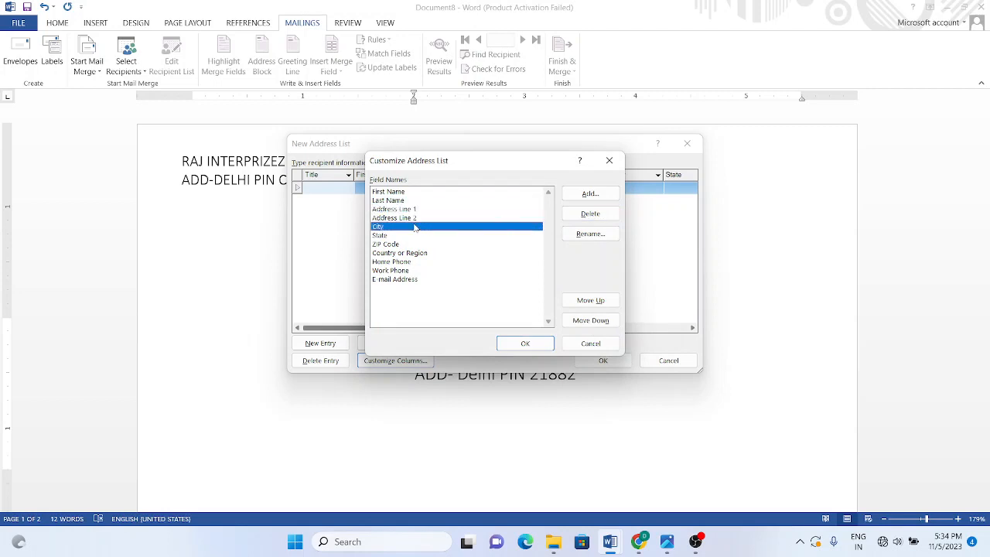
pyautogui.click(461, 218)
pyautogui.click(584, 220)
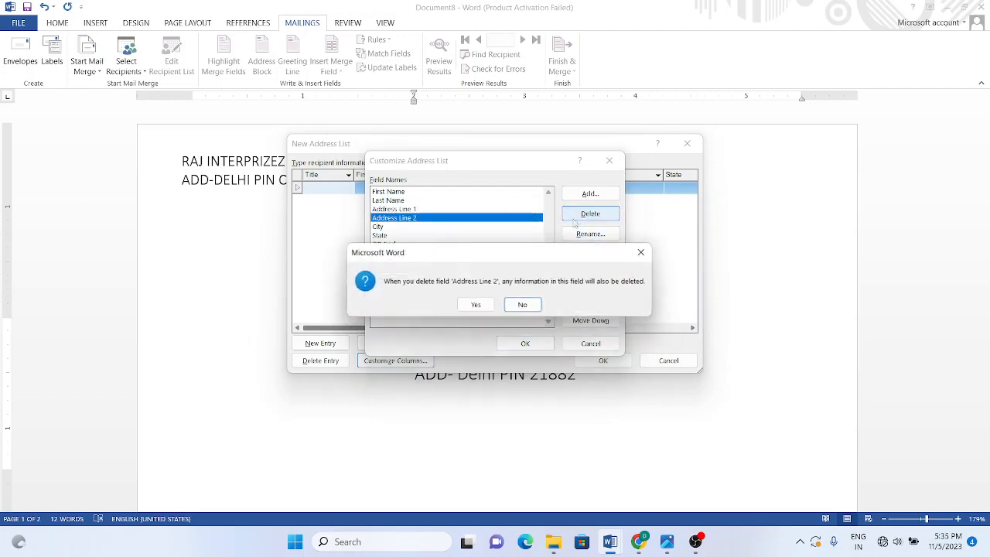
pyautogui.click(471, 304)
# Step: Delete the ZIP Code and Home Phone fields and accept the revised field set
pyautogui.click(384, 218)
pyautogui.click(384, 226)
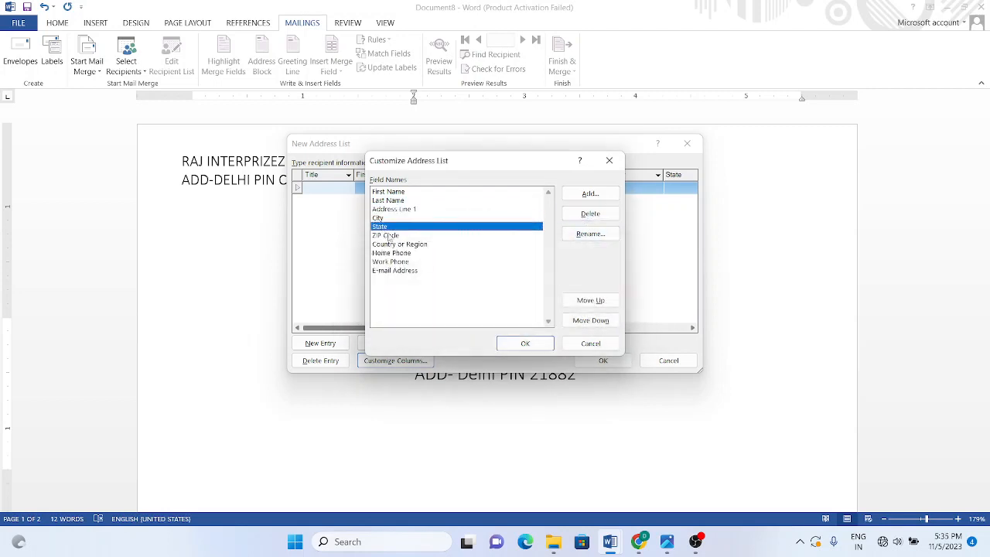
pyautogui.click(396, 235)
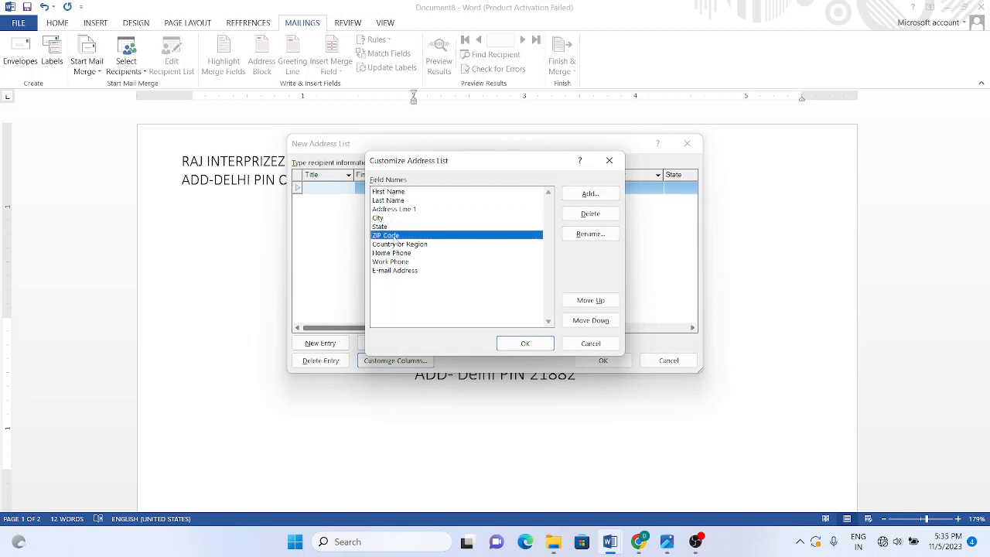
pyautogui.click(589, 220)
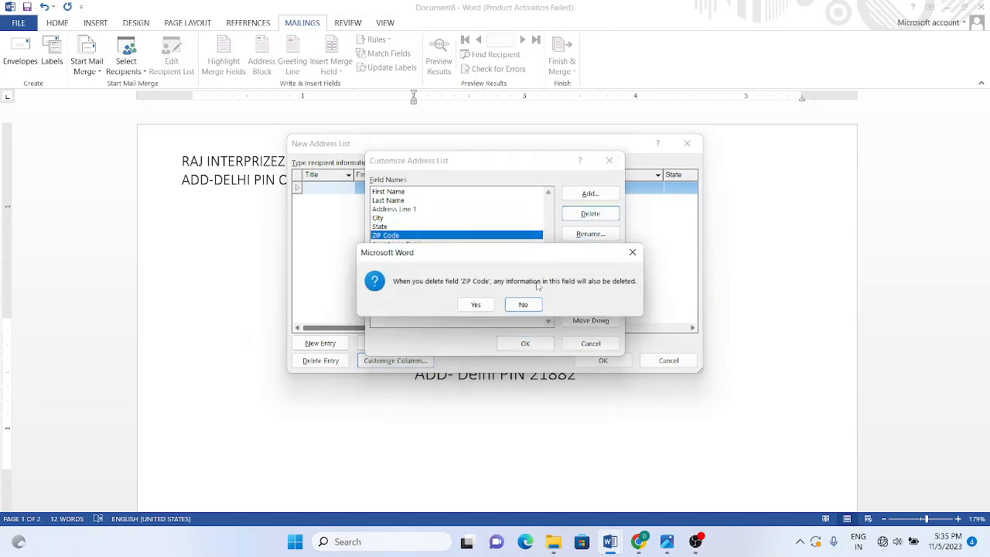
pyautogui.click(473, 302)
pyautogui.click(414, 236)
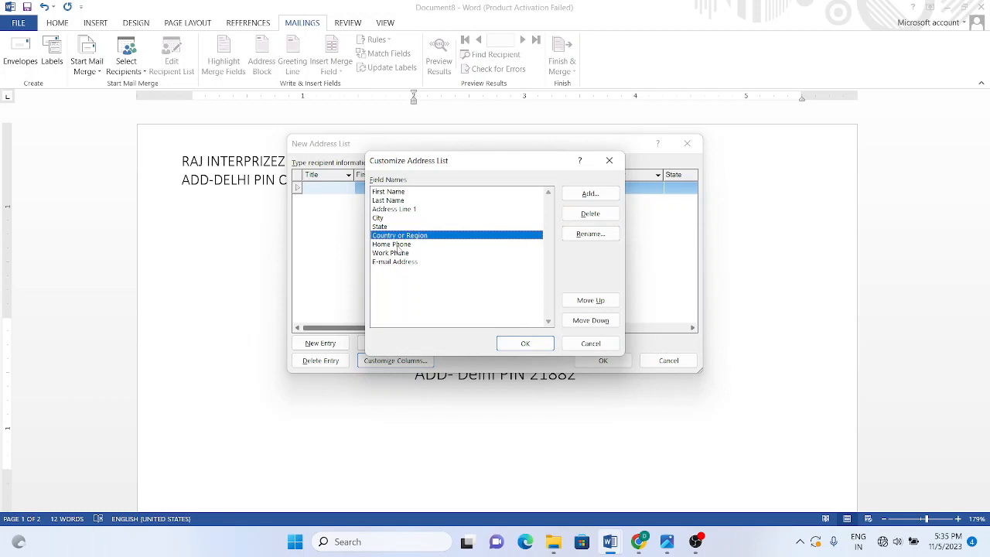
pyautogui.click(402, 245)
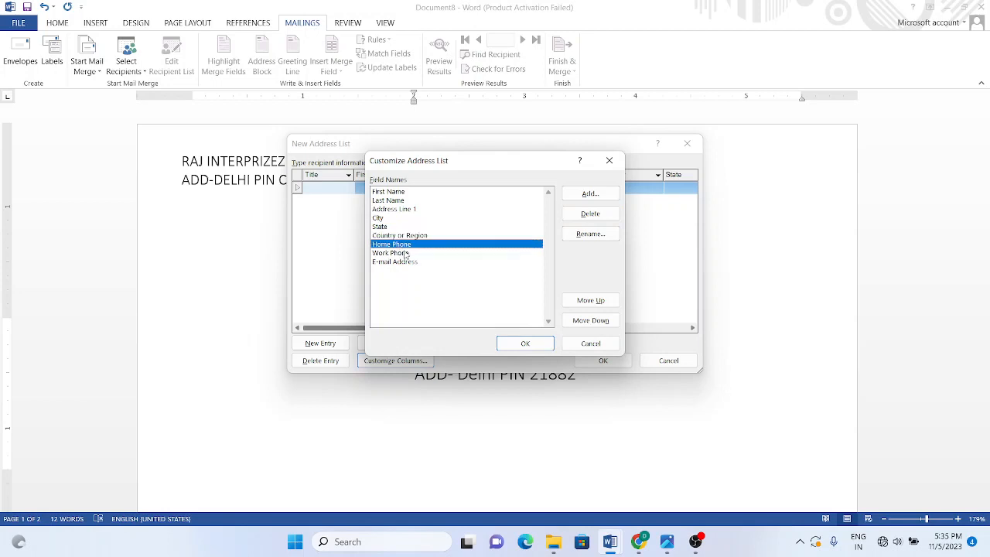
pyautogui.click(597, 220)
pyautogui.click(476, 304)
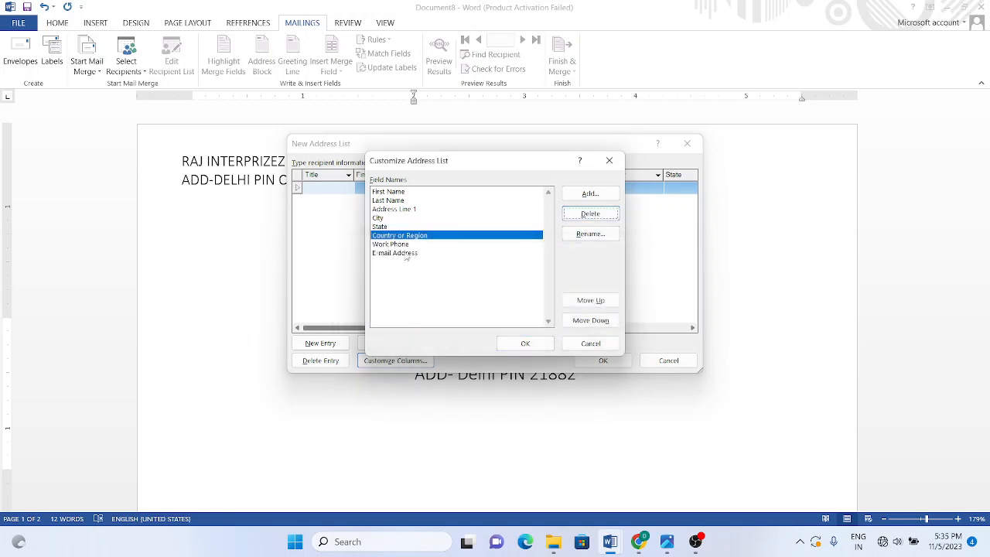
pyautogui.click(410, 254)
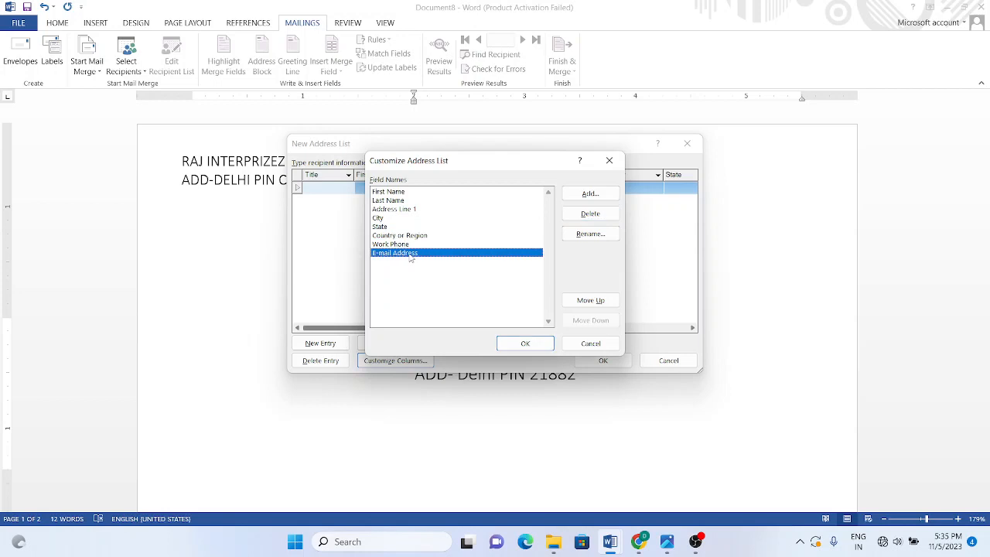
pyautogui.click(525, 344)
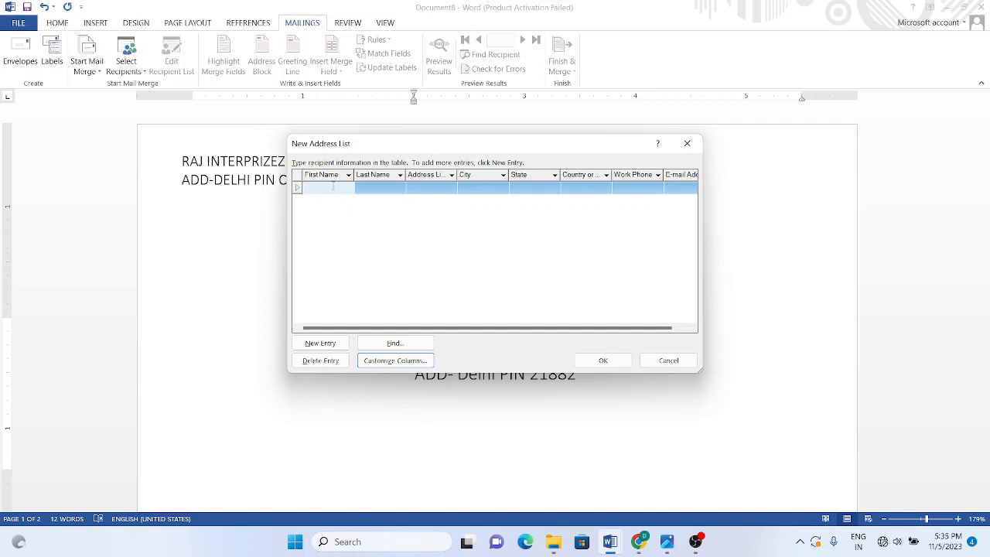
# Step: Enter the recipient's first name, last name and street address in the first entry
pyautogui.write('r')
pyautogui.press('BackSpace')
pyautogui.click(333, 190)
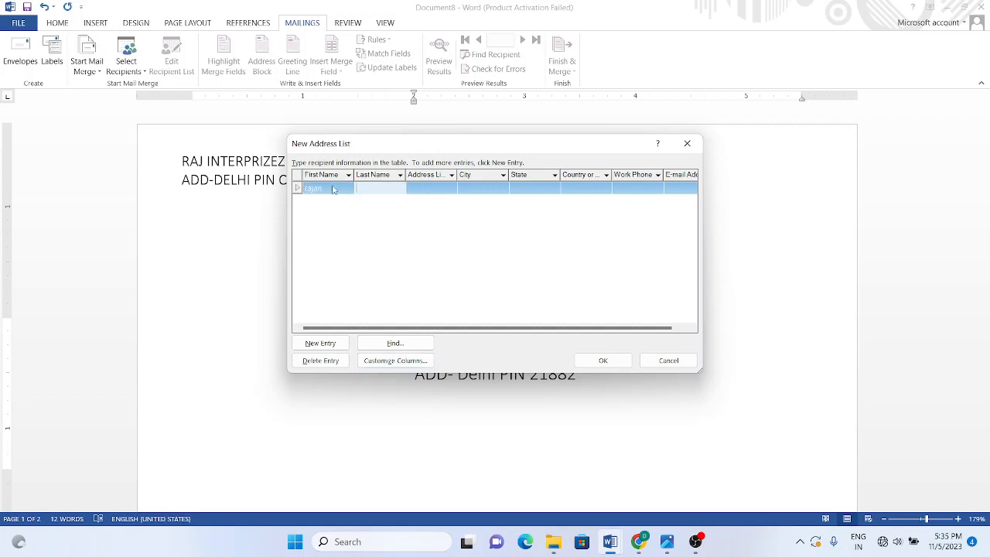
pyautogui.press('Tab')
pyautogui.press('Tab')
pyautogui.write('del')
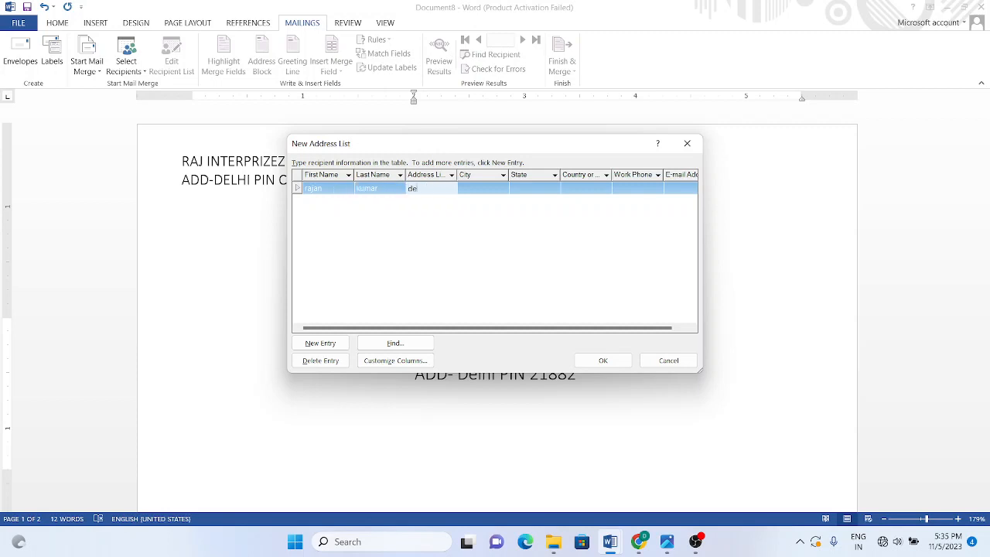
pyautogui.write('hi')
pyautogui.press('Tab')
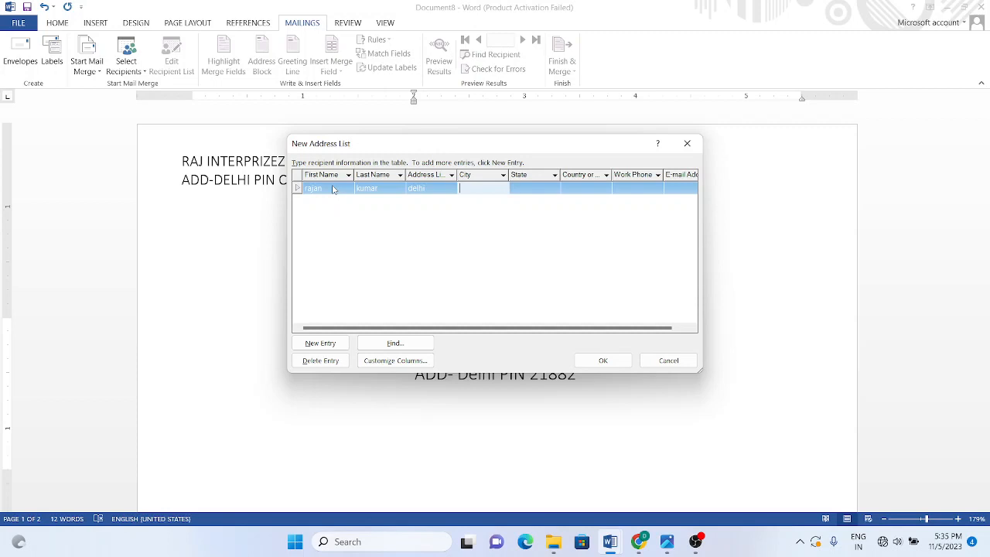
# Step: Fill in the recipient's city, state, country, work phone and e-mail, then add a blank row
pyautogui.click(333, 190)
pyautogui.write('agra')
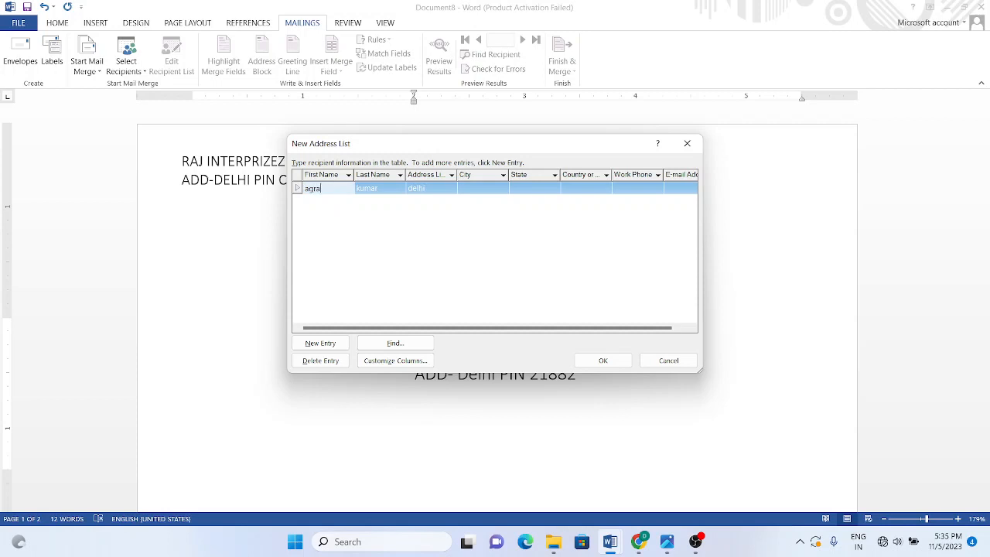
pyautogui.hotkey('ctrl', 'z')
pyautogui.hotkey('ctrl', 'z')
pyautogui.hotkey('ctrl', 'z')
pyautogui.click(473, 194)
pyautogui.write('Agra')
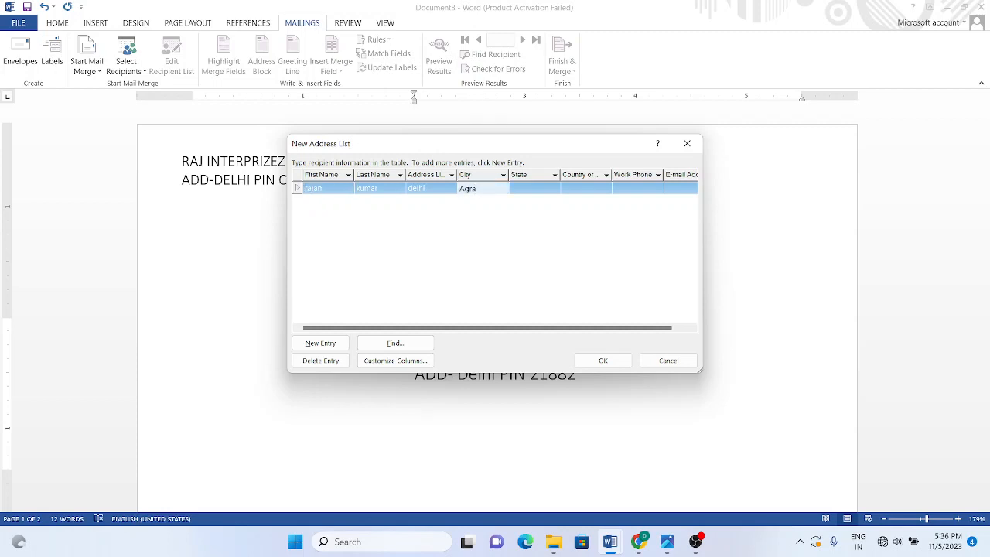
pyautogui.press('Tab')
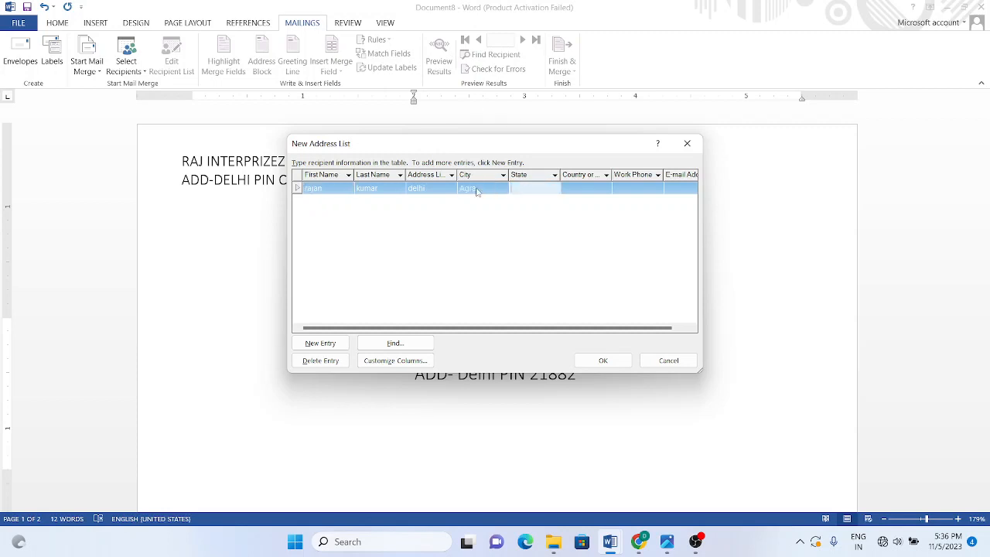
pyautogui.write('UP')
pyautogui.press('Tab')
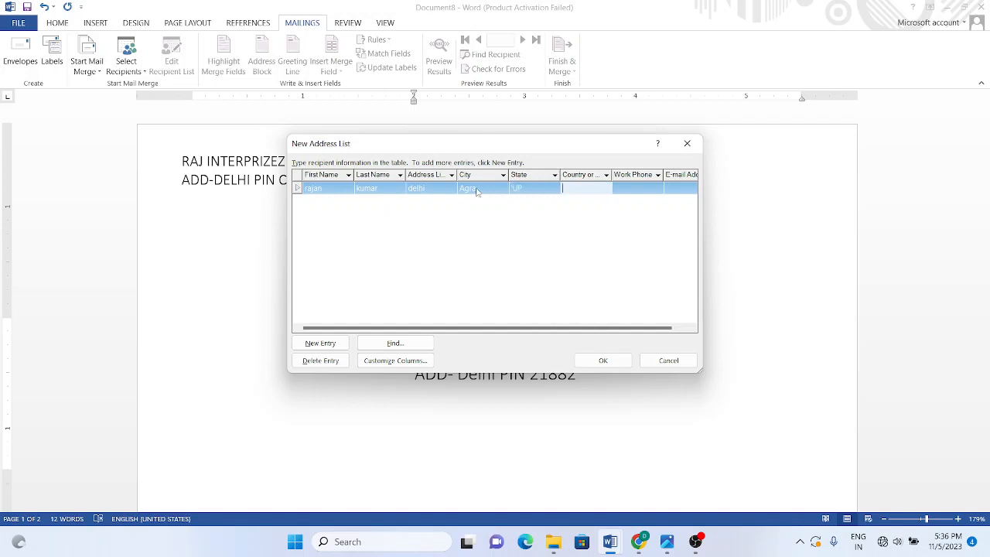
pyautogui.write('INdia')
pyautogui.press('Tab')
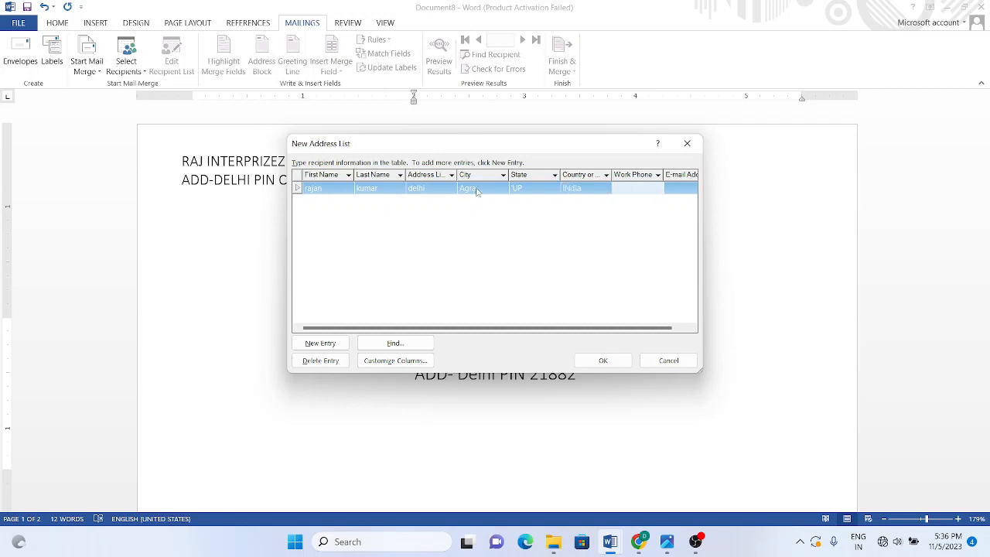
pyautogui.write('45784266')
pyautogui.press('Tab')
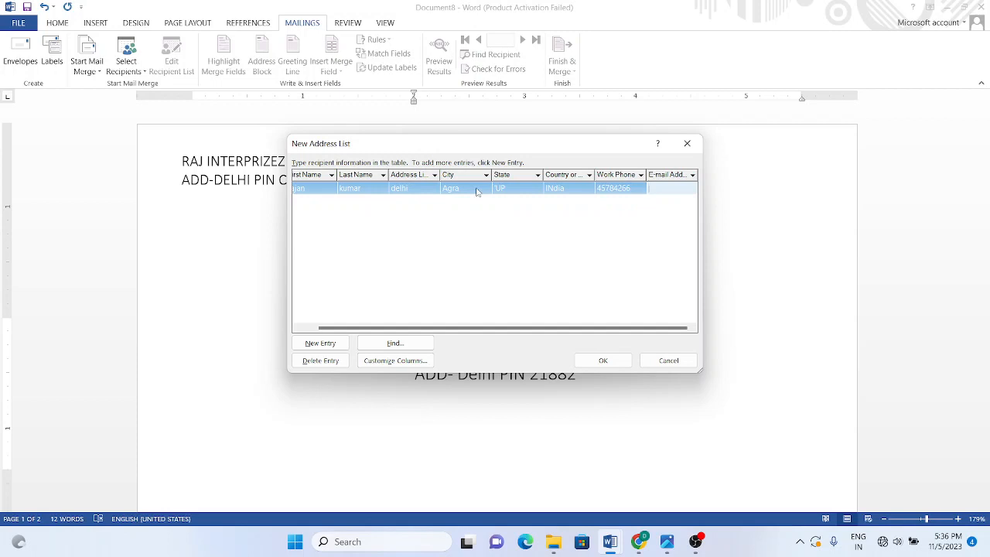
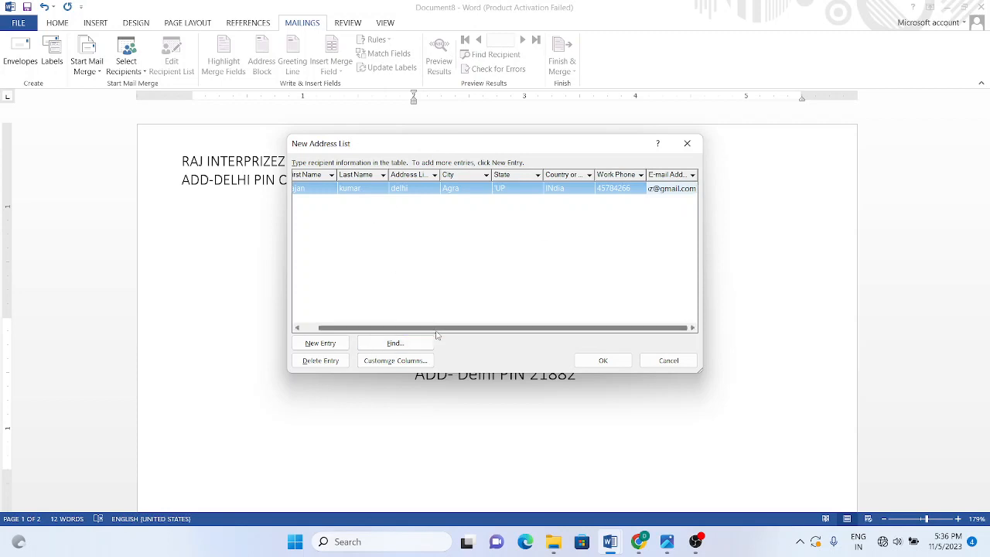
pyautogui.press('Tab')
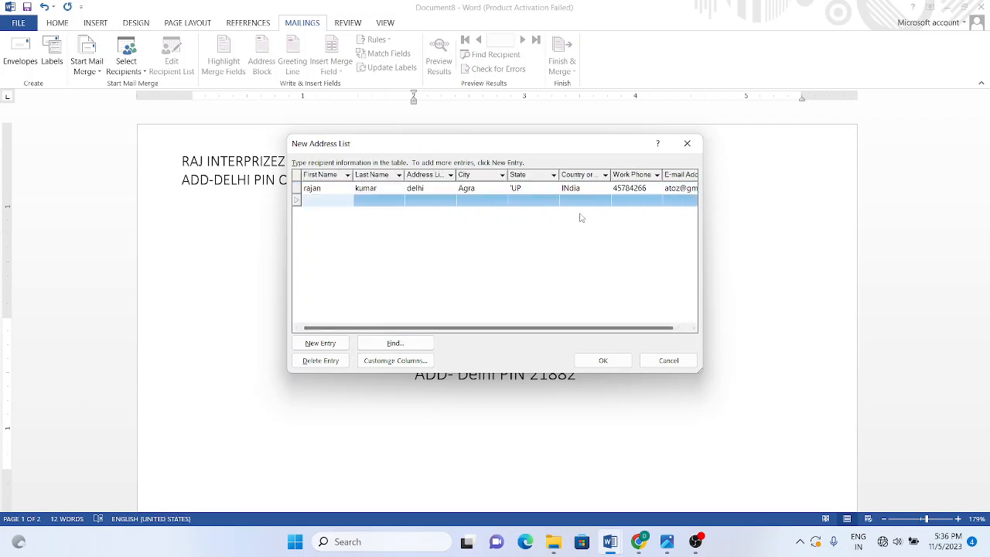
pyautogui.click(343, 189)
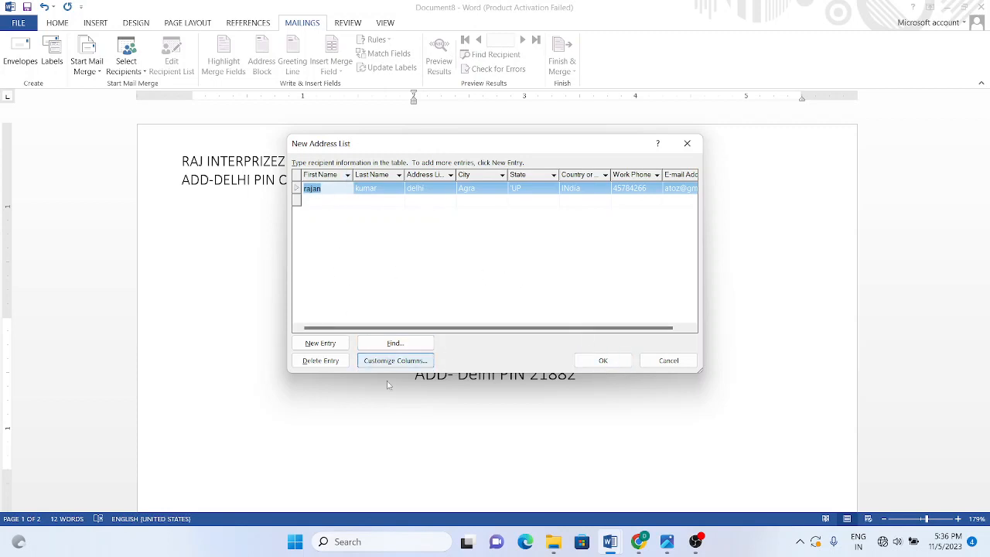
pyautogui.click(368, 190)
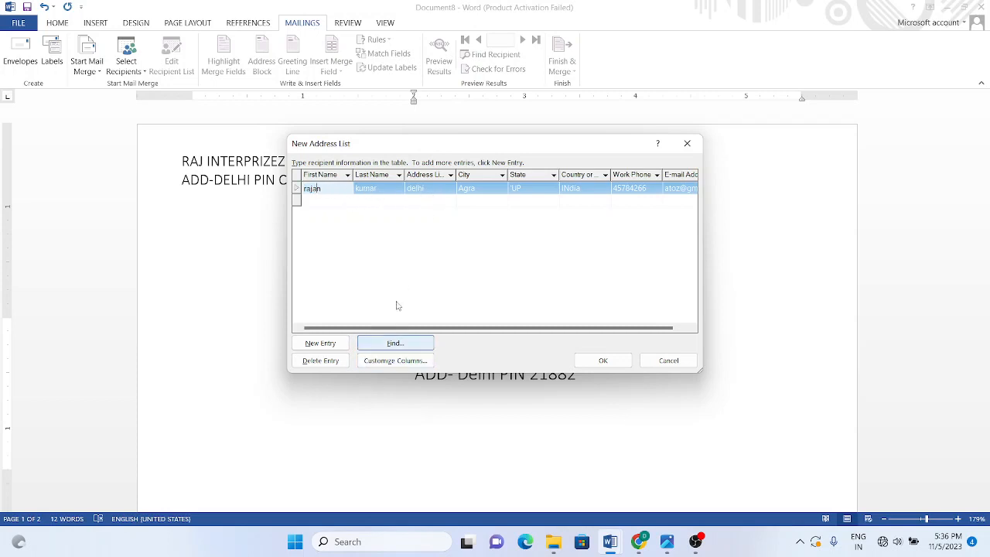
pyautogui.click(414, 190)
pyautogui.click(469, 191)
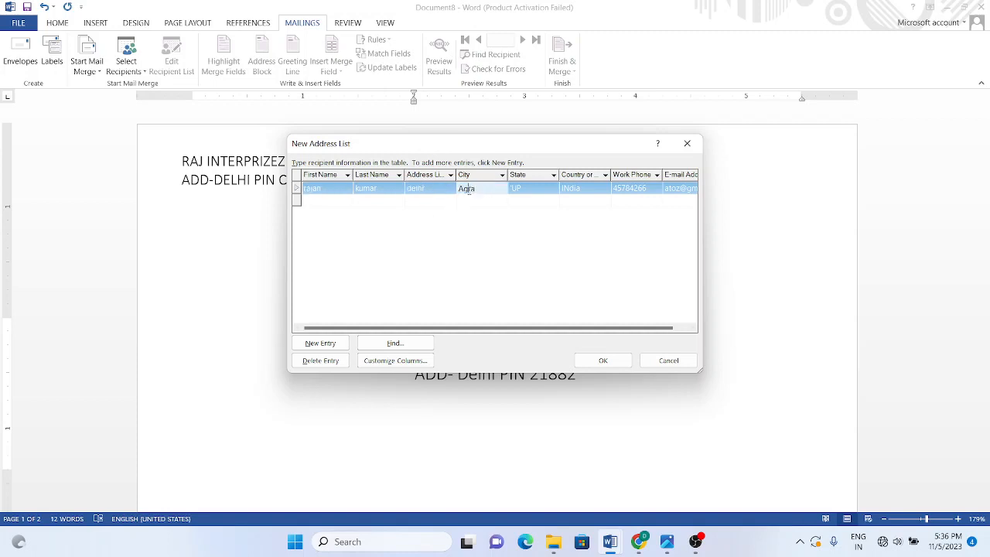
pyautogui.click(519, 190)
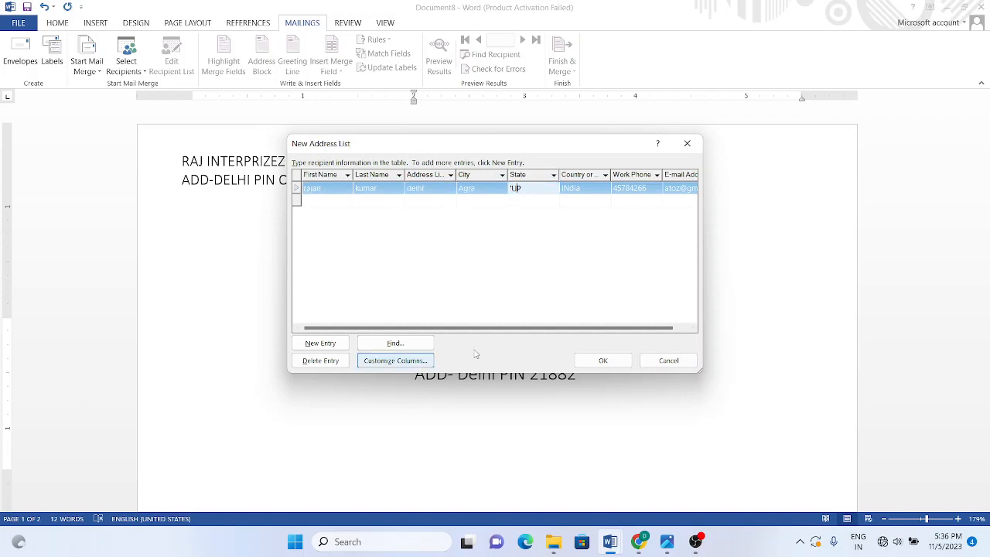
pyautogui.click(406, 364)
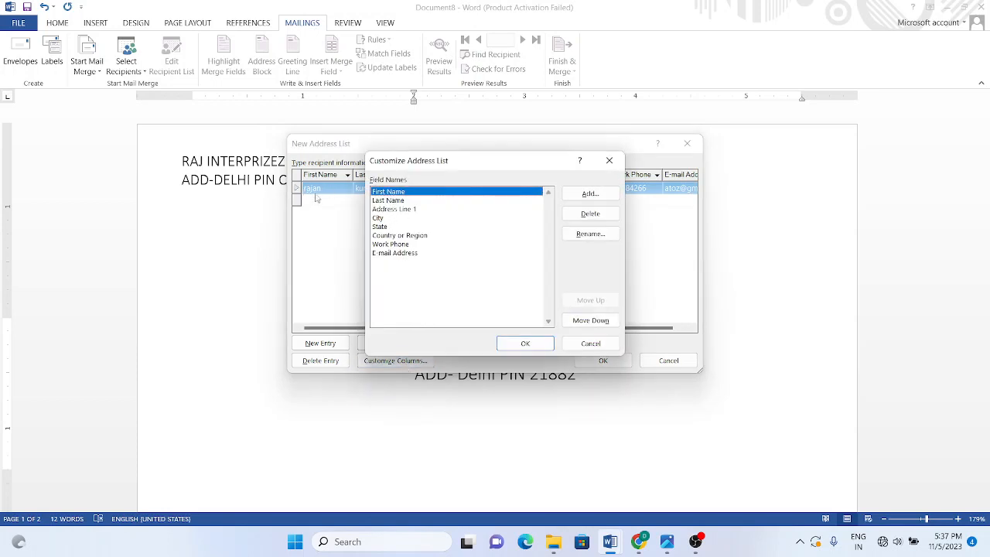
pyautogui.click(526, 343)
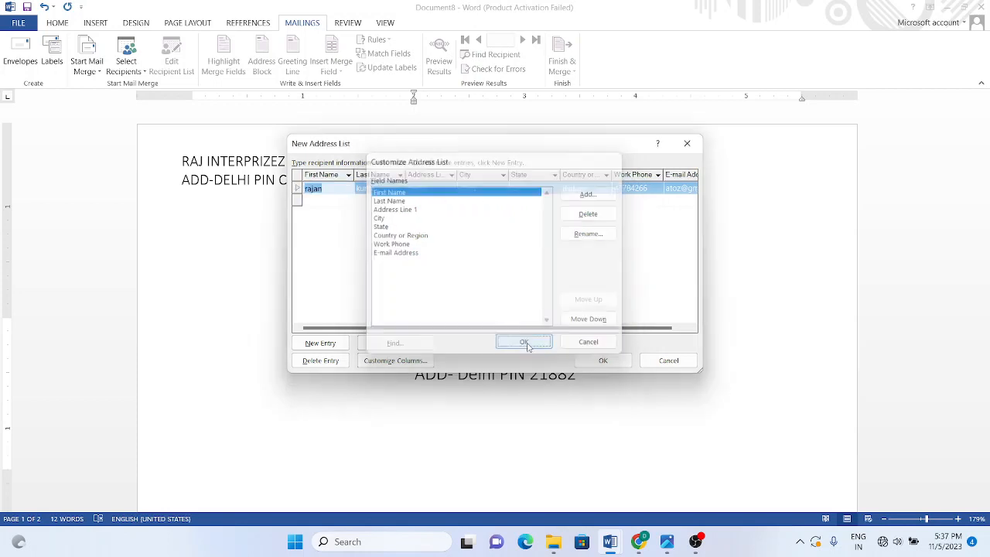
pyautogui.click(396, 361)
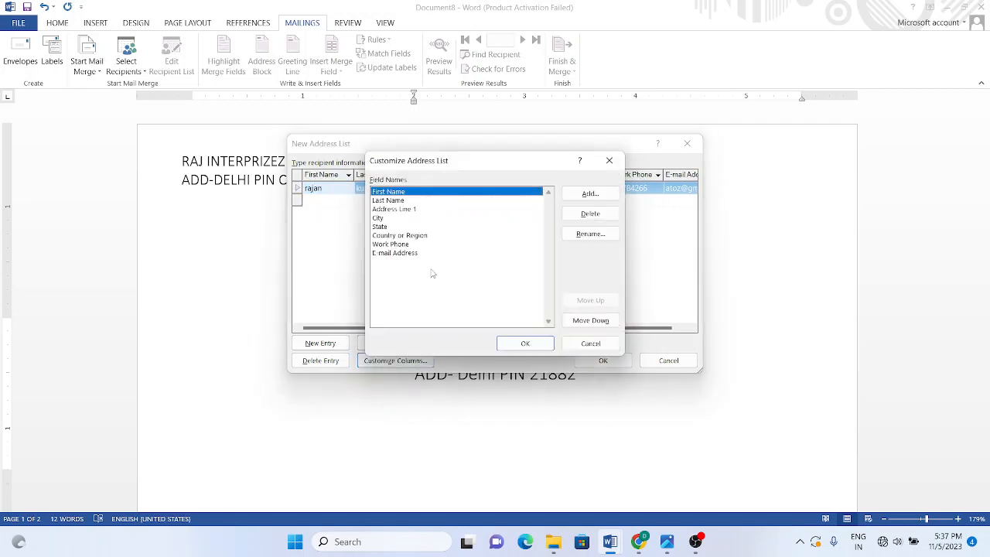
pyautogui.click(406, 210)
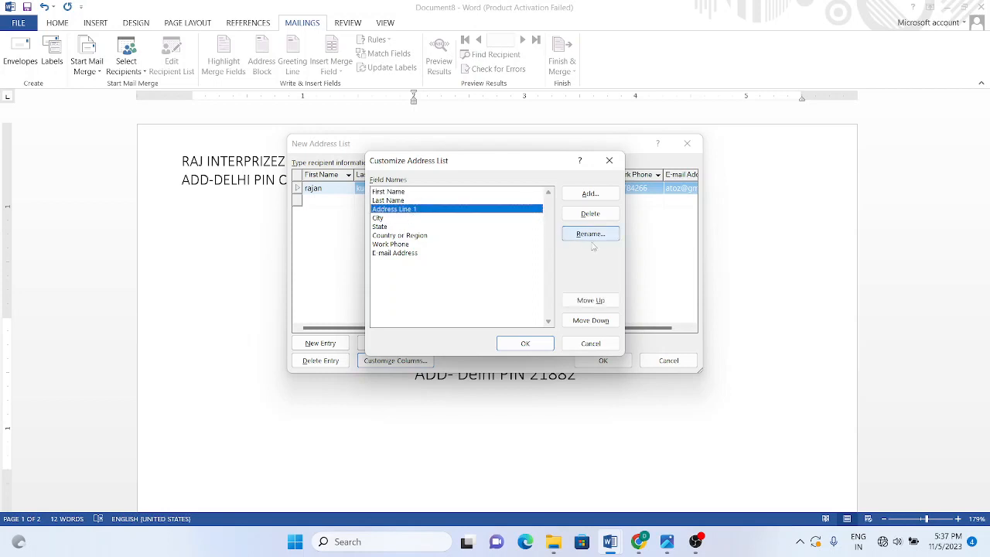
pyautogui.click(590, 348)
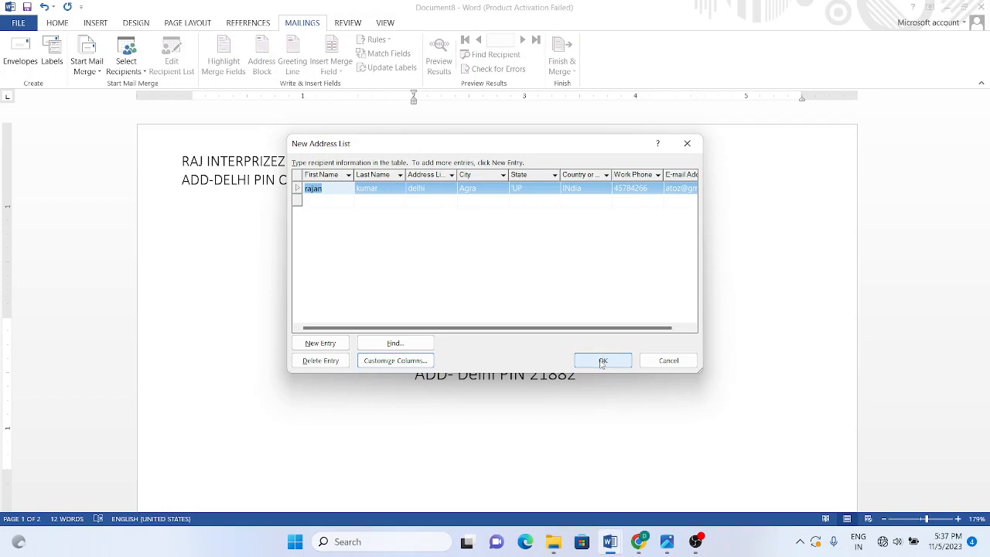
# Step: Save the new address list to the Desktop under the name rajan
pyautogui.click(603, 361)
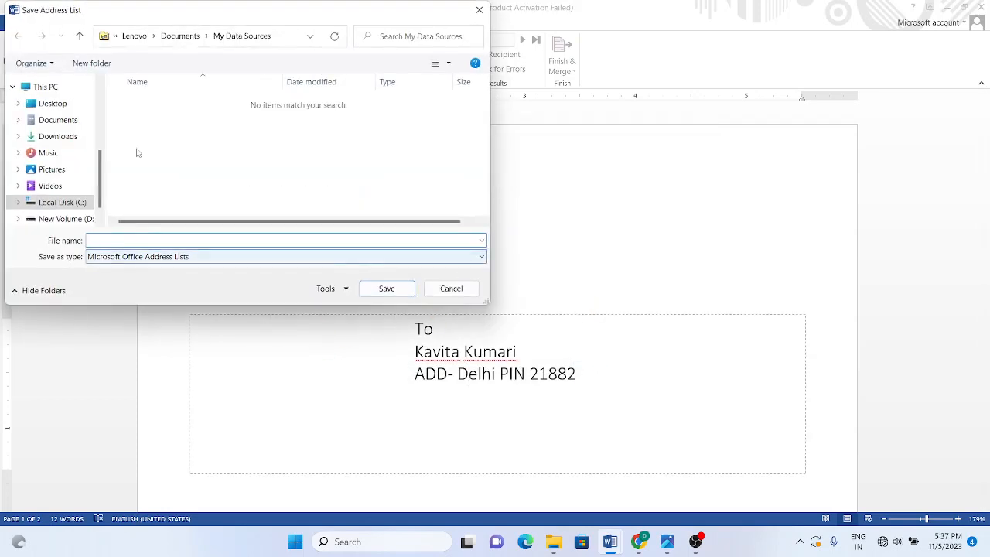
pyautogui.click(49, 103)
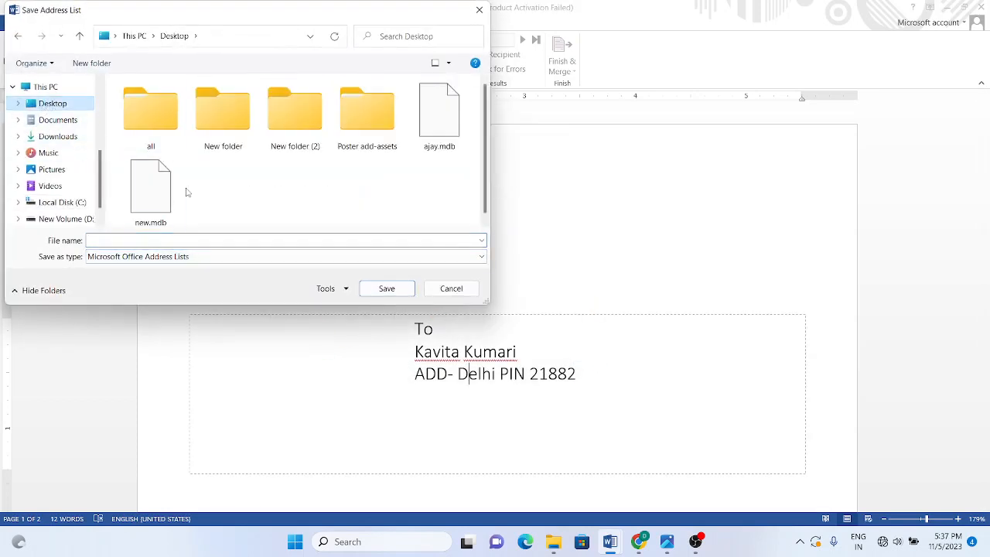
pyautogui.click(163, 238)
pyautogui.write('rajan')
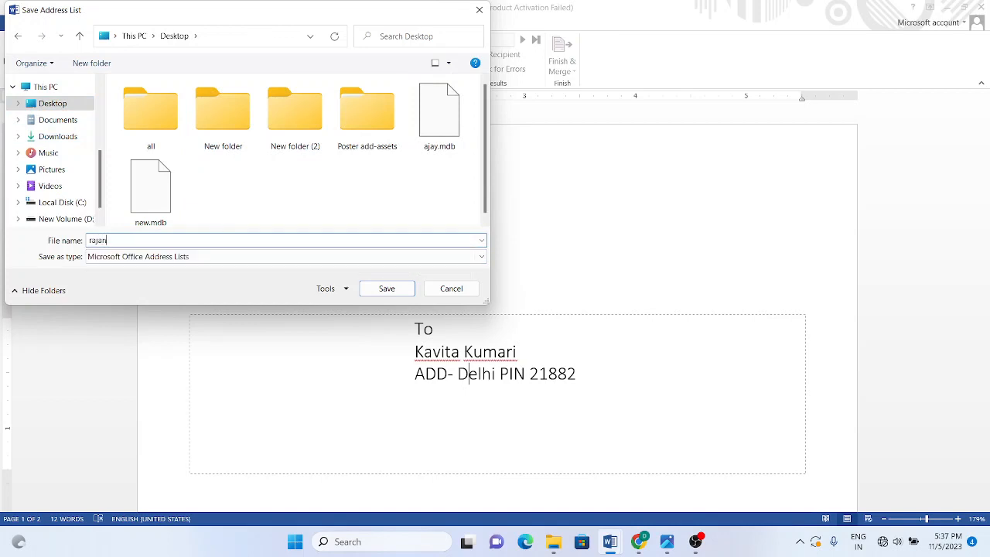
pyautogui.click(377, 288)
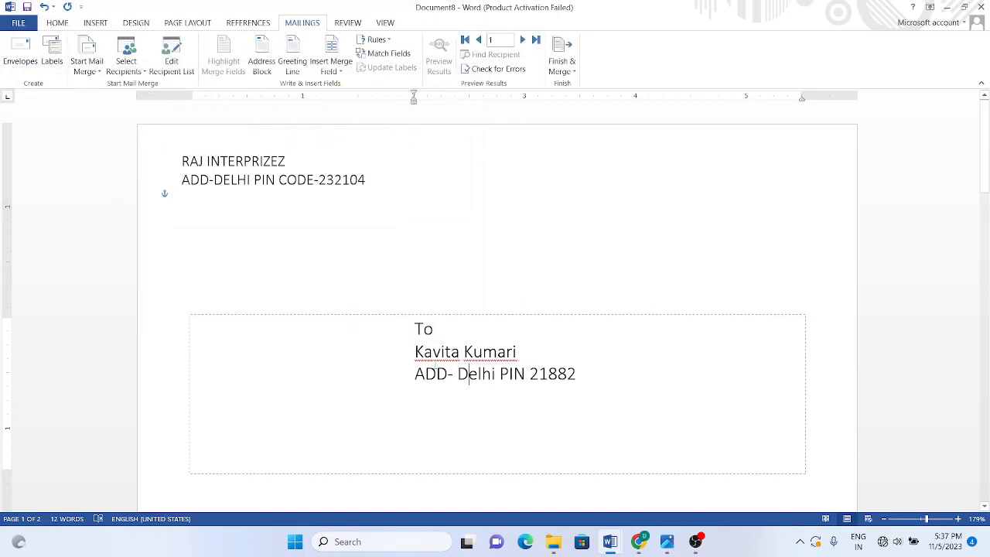
pyautogui.click(142, 72)
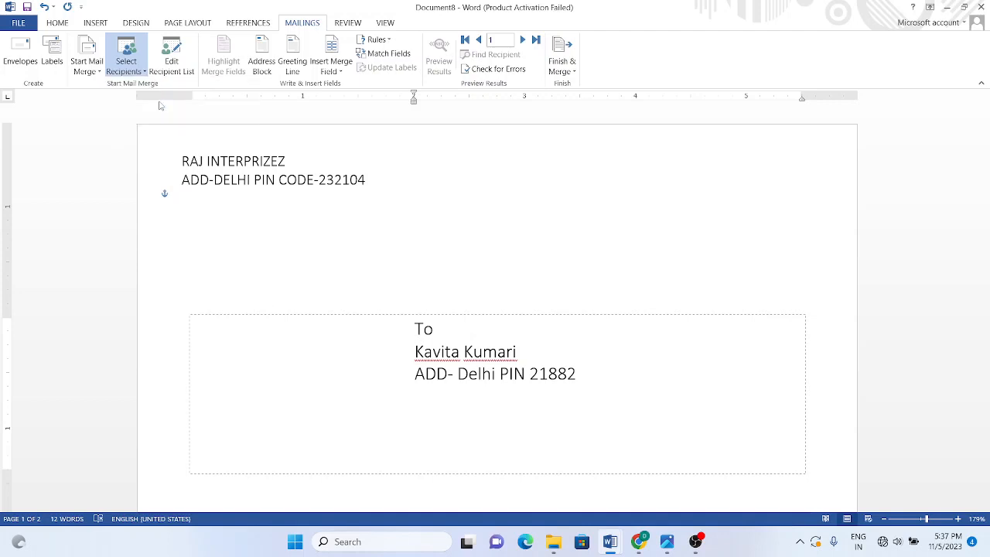
# Step: Use the existing rajan.mdb list on the Desktop as the merge's recipient source
pyautogui.click(160, 104)
pyautogui.moveTo(224, 21); pyautogui.dragTo(565, 102)
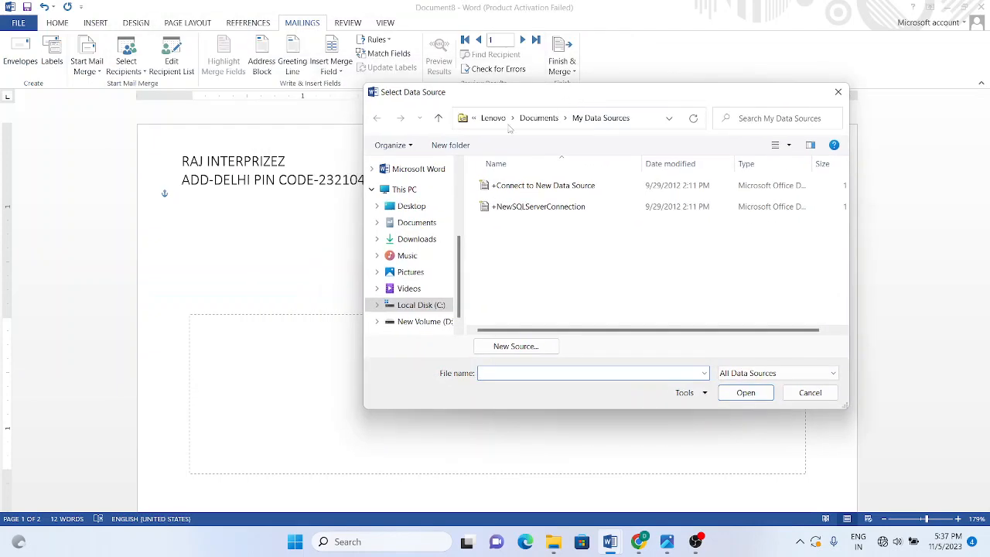
pyautogui.click(410, 207)
pyautogui.click(525, 298)
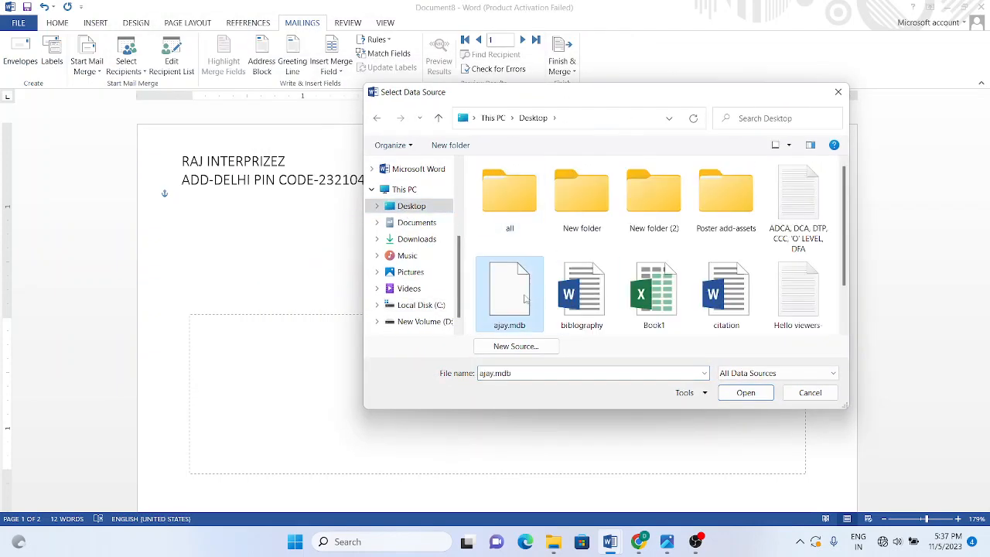
pyautogui.press('r')
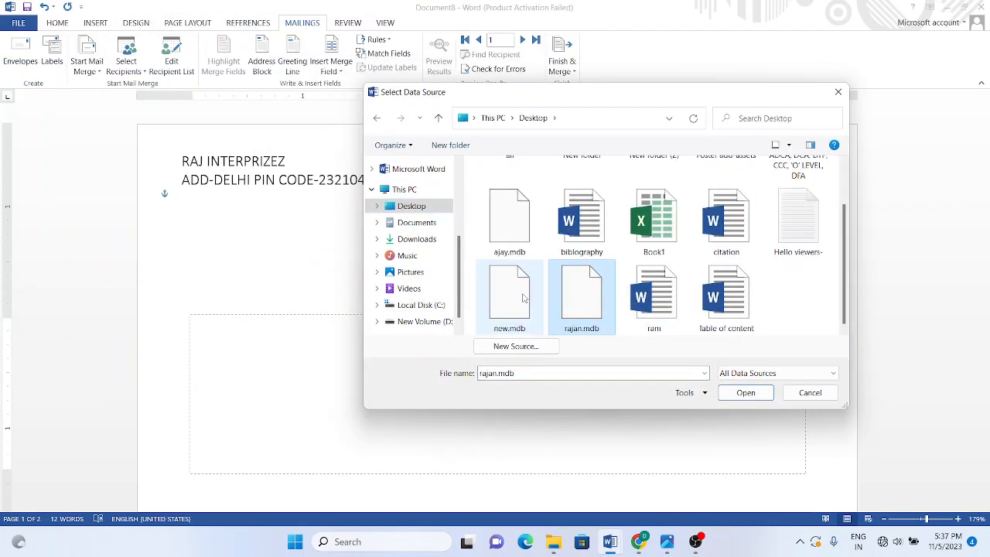
pyautogui.click(739, 396)
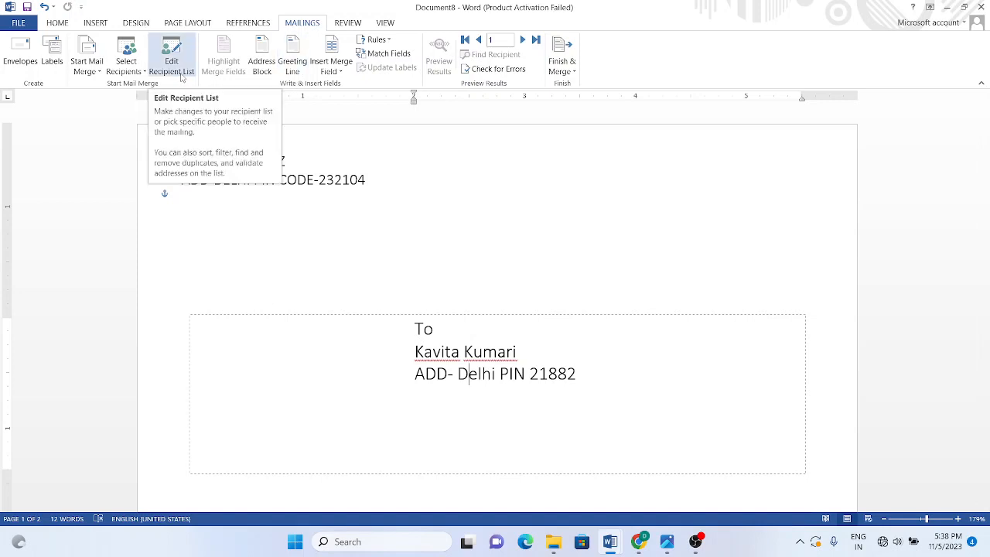
# Step: Uncheck the blank second rajan.mdb record so only the first entry is merged
pyautogui.click(126, 68)
pyautogui.click(173, 65)
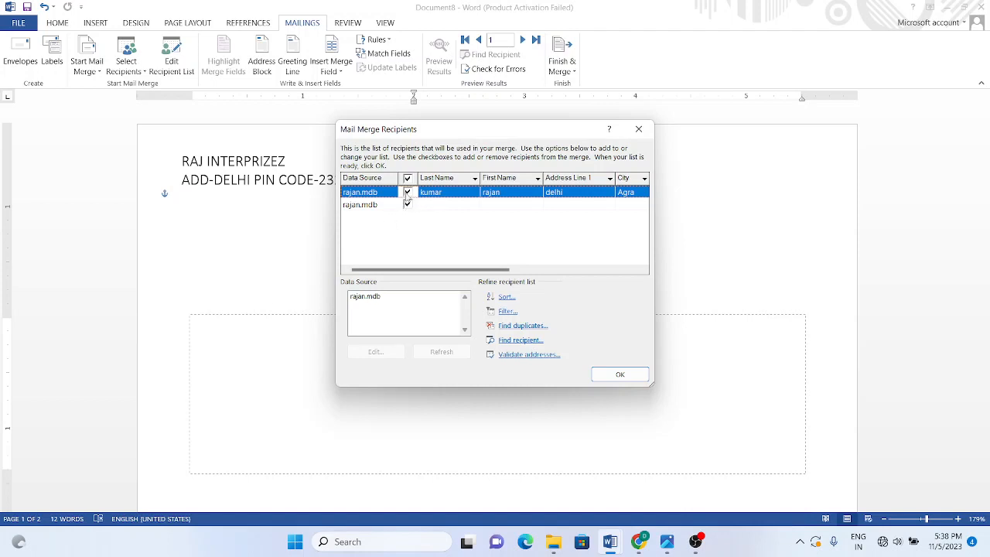
pyautogui.click(408, 205)
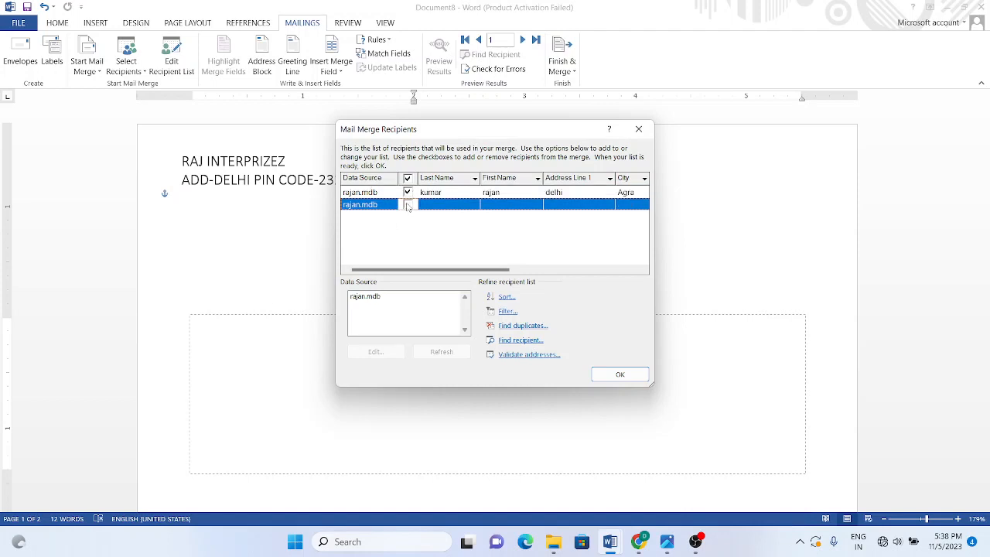
pyautogui.click(407, 194)
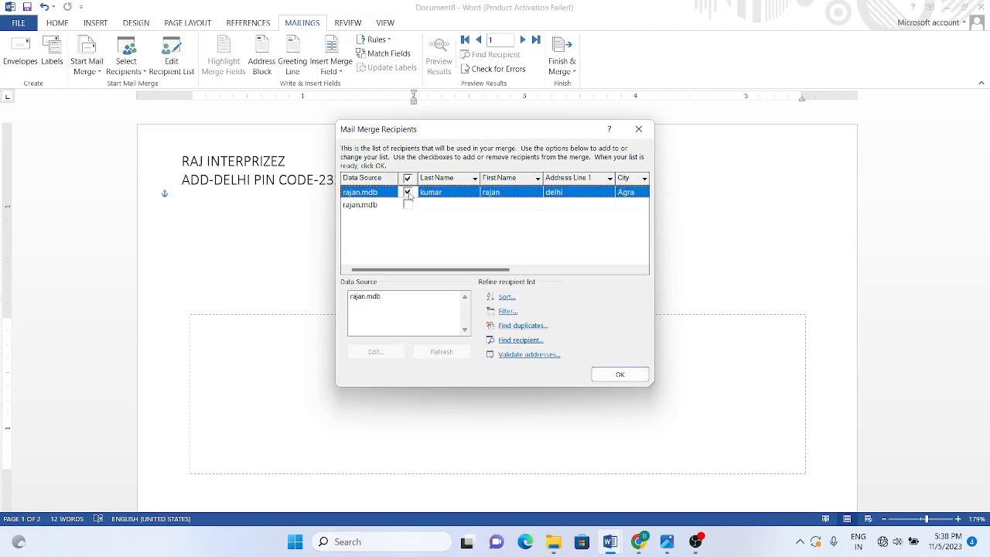
pyautogui.click(607, 375)
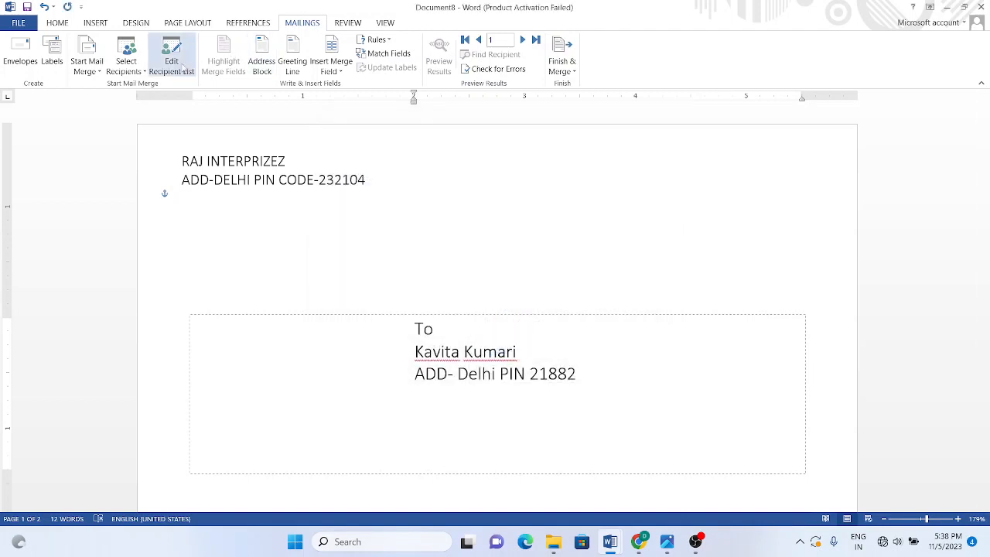
pyautogui.click(342, 72)
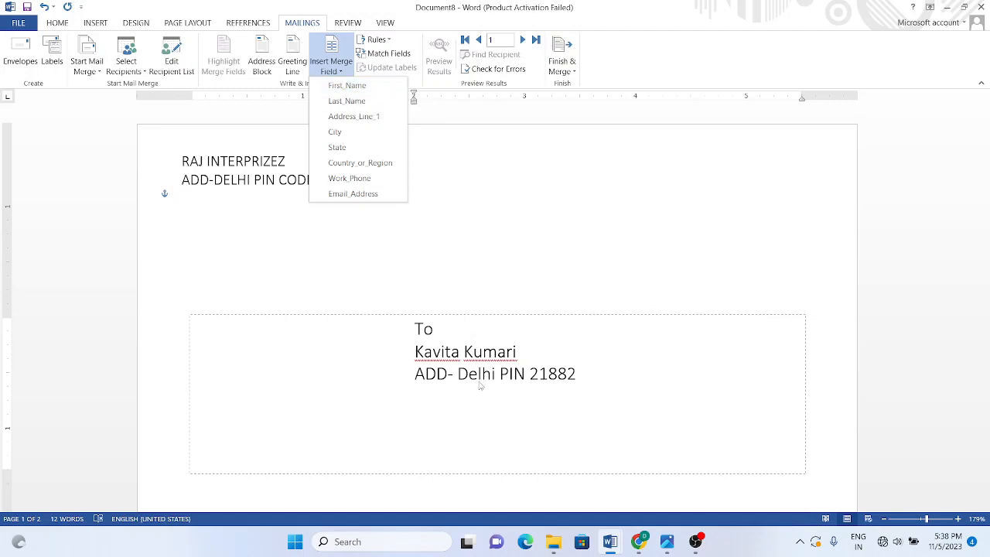
# Step: Delete the typed To line and recipient name and address lines from the delivery frame
pyautogui.click(543, 372)
pyautogui.moveTo(404, 318)
pyautogui.mouseDown()
pyautogui.moveTo(428, 330)
pyautogui.moveTo(420, 336)
pyautogui.moveTo(394, 304)
pyautogui.mouseUp()
pyautogui.moveTo(577, 365); pyautogui.dragTo(399, 312)
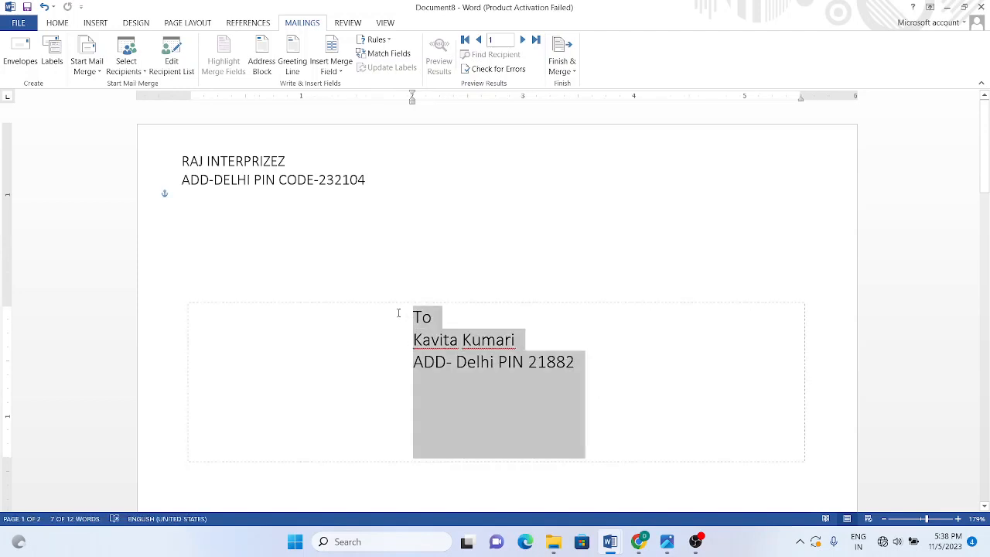
pyautogui.press('Delete')
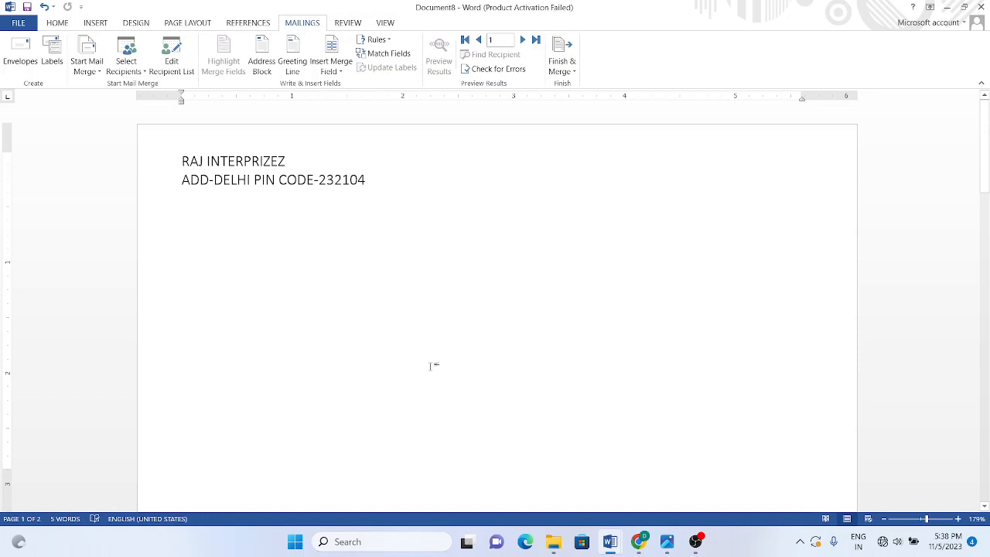
pyautogui.hotkey('ctrl', 'z')
pyautogui.click(482, 339)
pyautogui.moveTo(577, 452); pyautogui.dragTo(439, 327)
pyautogui.press('Delete')
pyautogui.click(428, 322)
pyautogui.press('BackSpace')
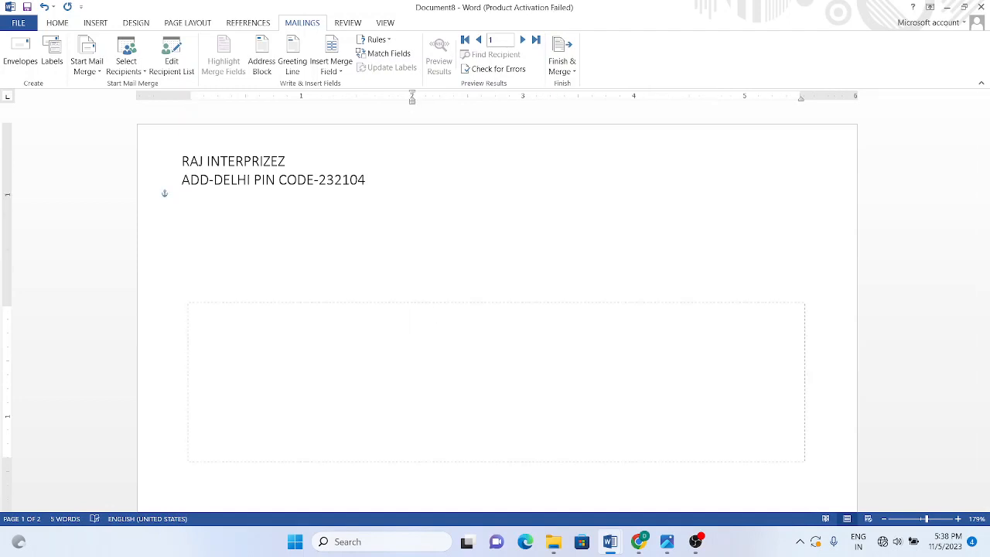
# Step: Insert First_Name, Last_Name and Address_Line_1 merge fields on separate lines in the delivery frame
pyautogui.click(331, 68)
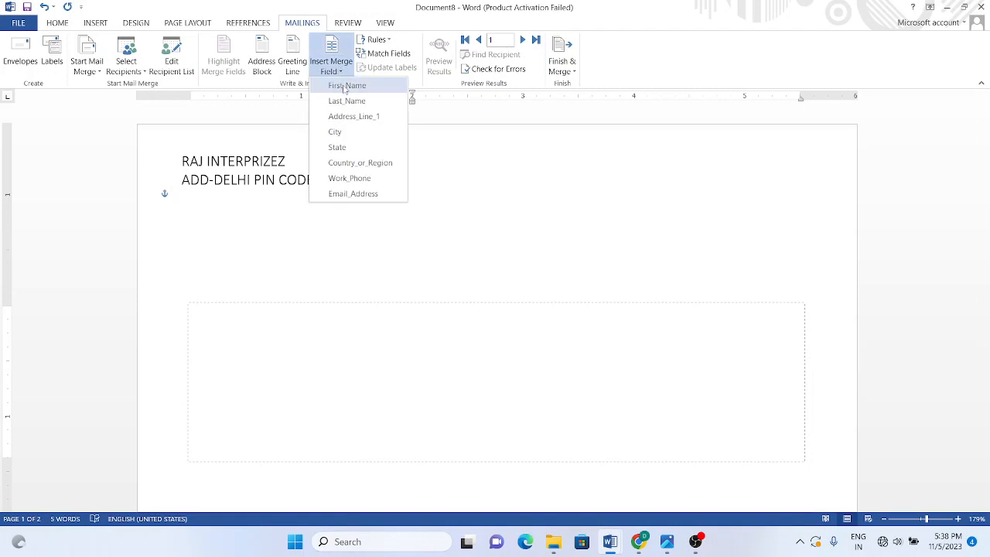
pyautogui.click(344, 86)
pyautogui.press('Return')
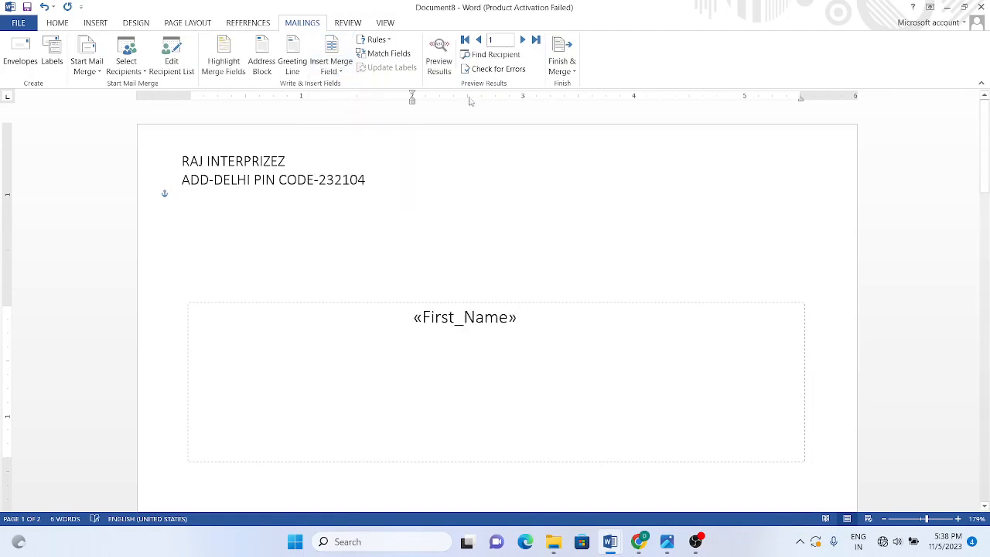
pyautogui.click(331, 68)
pyautogui.click(348, 101)
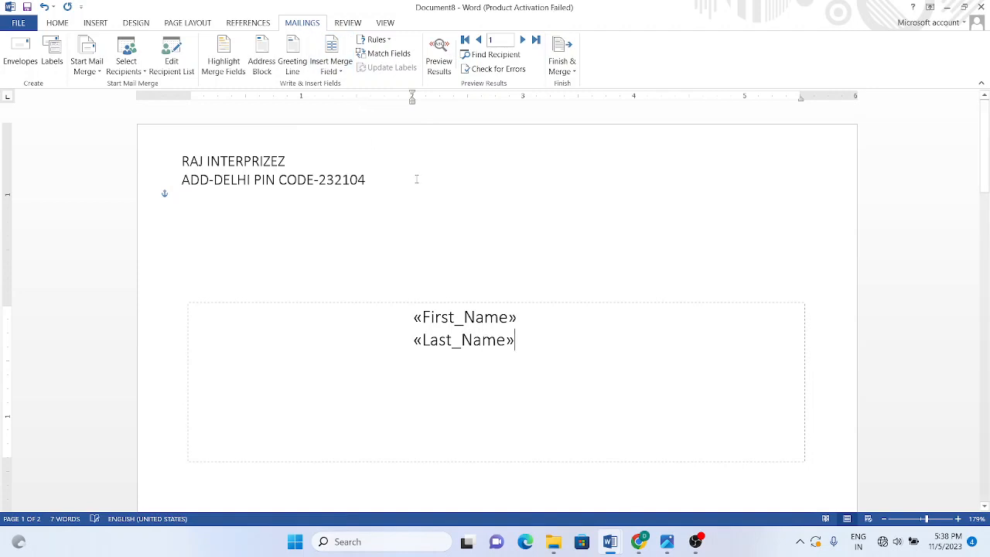
pyautogui.press('Return')
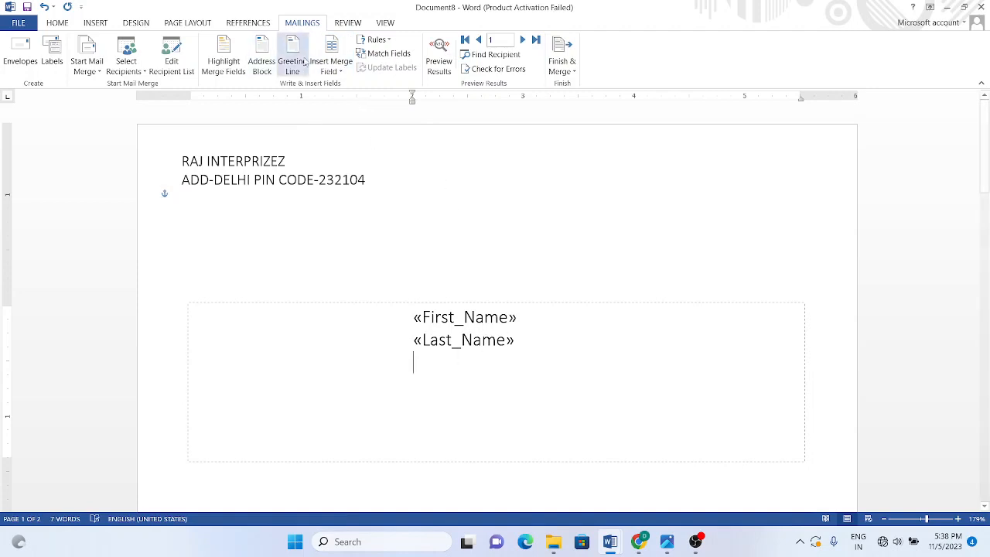
pyautogui.click(342, 73)
pyautogui.click(352, 117)
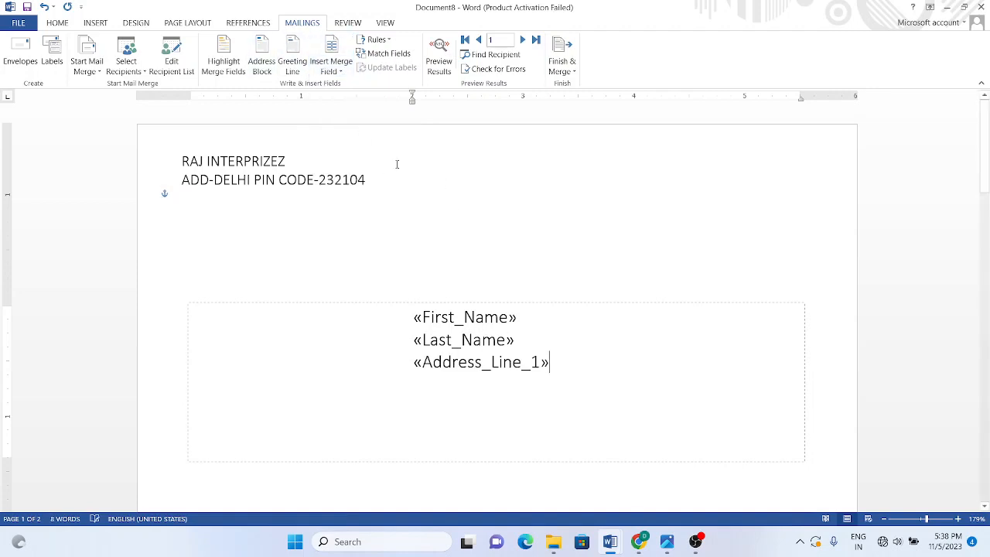
pyautogui.press('Return')
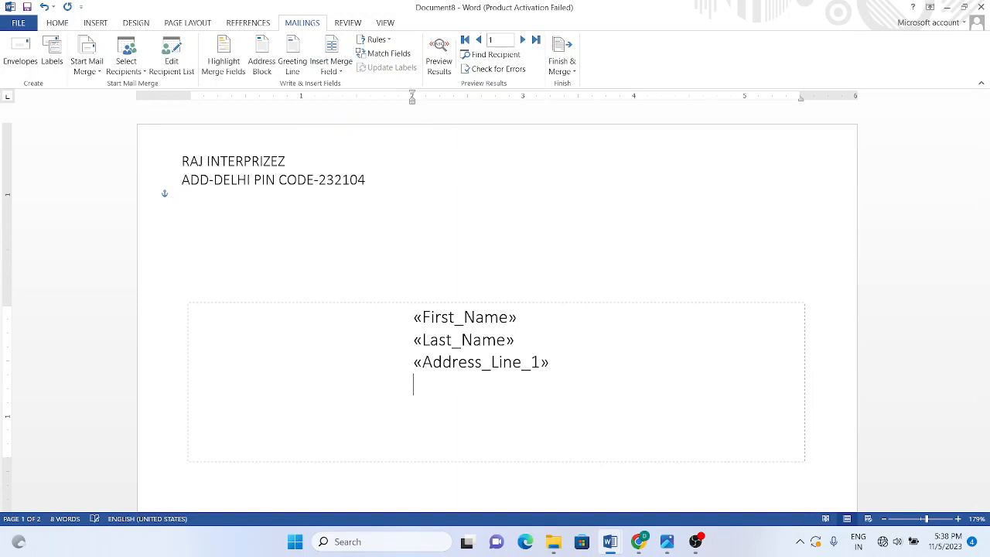
# Step: Add the City, State, Country_or_Region and Work_Phone merge fields below the address
pyautogui.click(331, 68)
pyautogui.click(341, 133)
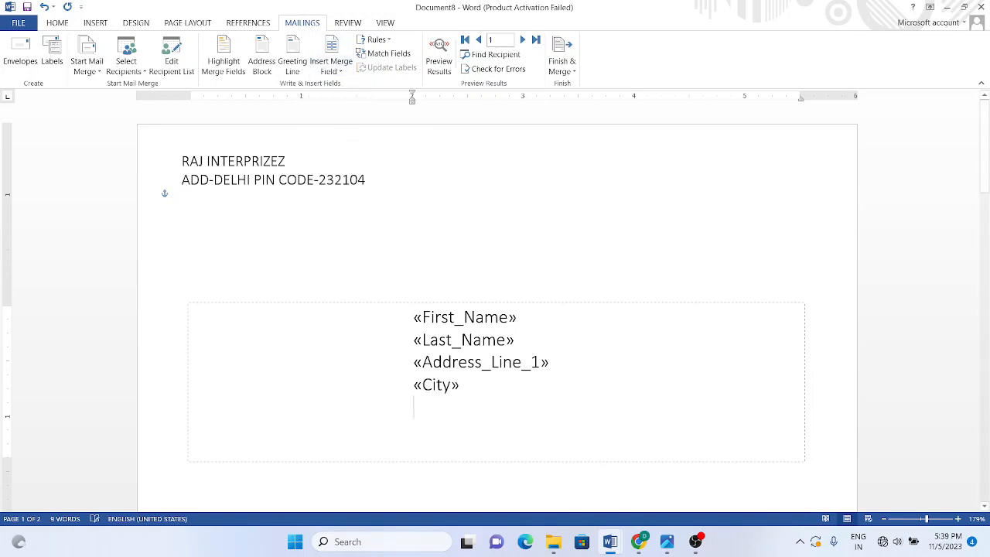
pyautogui.click(332, 68)
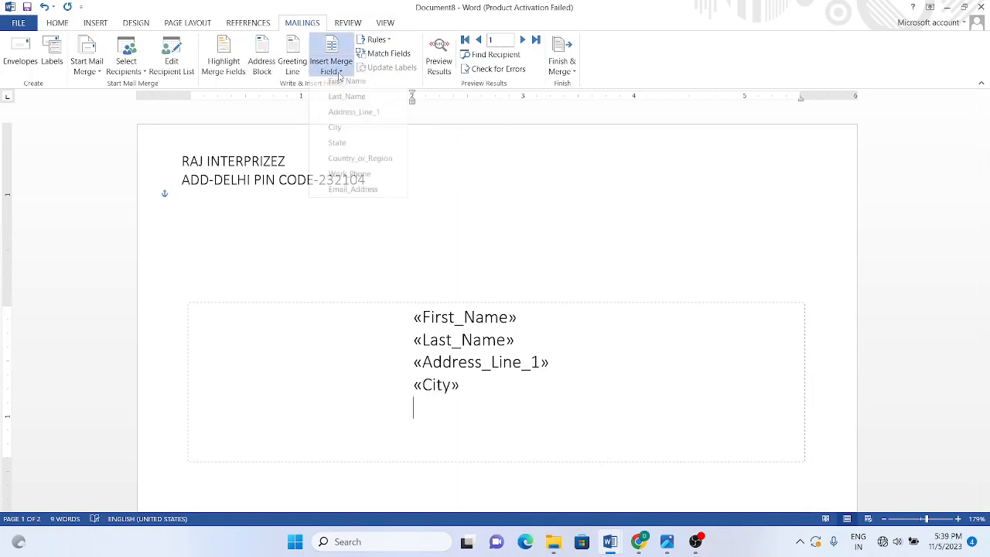
pyautogui.click(338, 147)
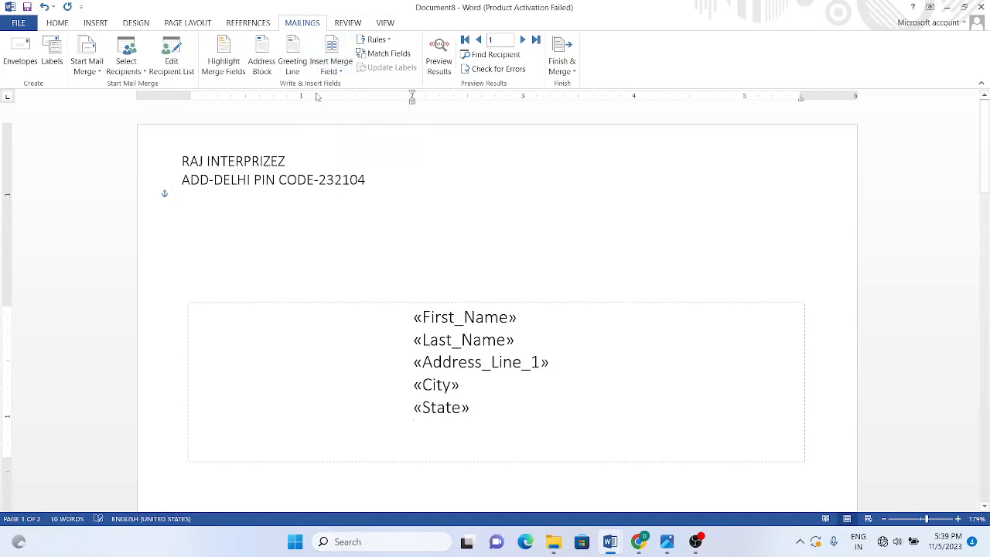
pyautogui.click(332, 68)
pyautogui.click(348, 163)
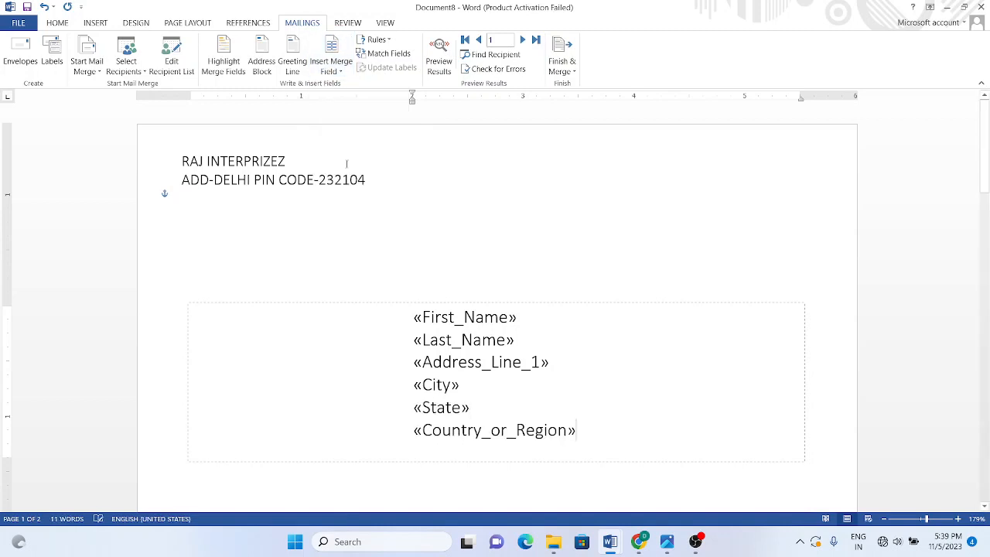
pyautogui.click(332, 66)
pyautogui.click(349, 179)
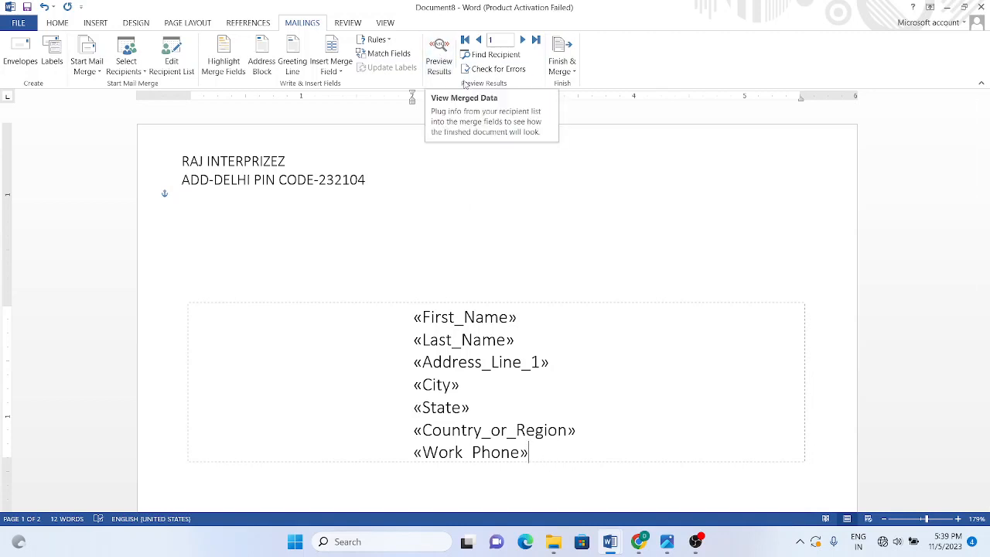
# Step: Preview the envelope with the first recipient's actual name, address, country and phone
pyautogui.click(440, 68)
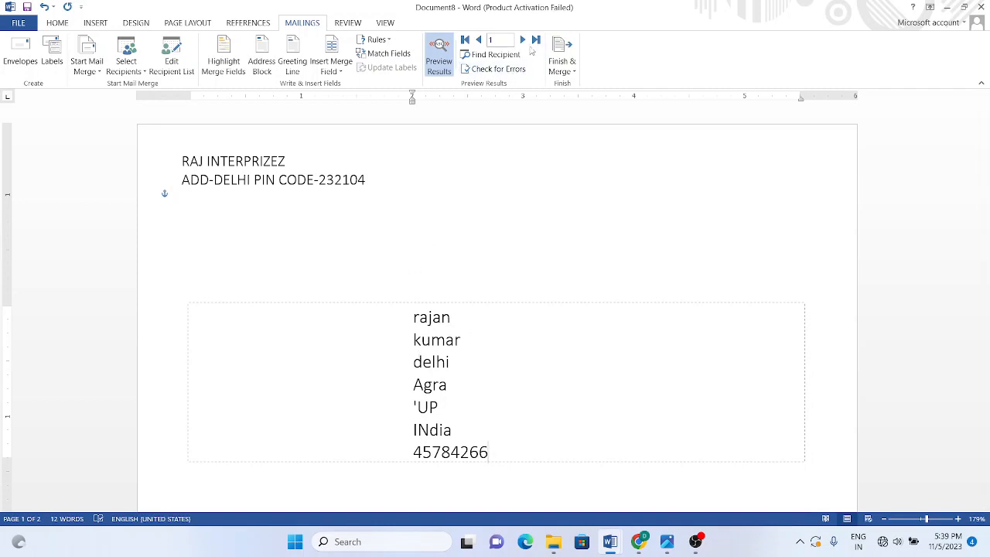
pyautogui.click(524, 42)
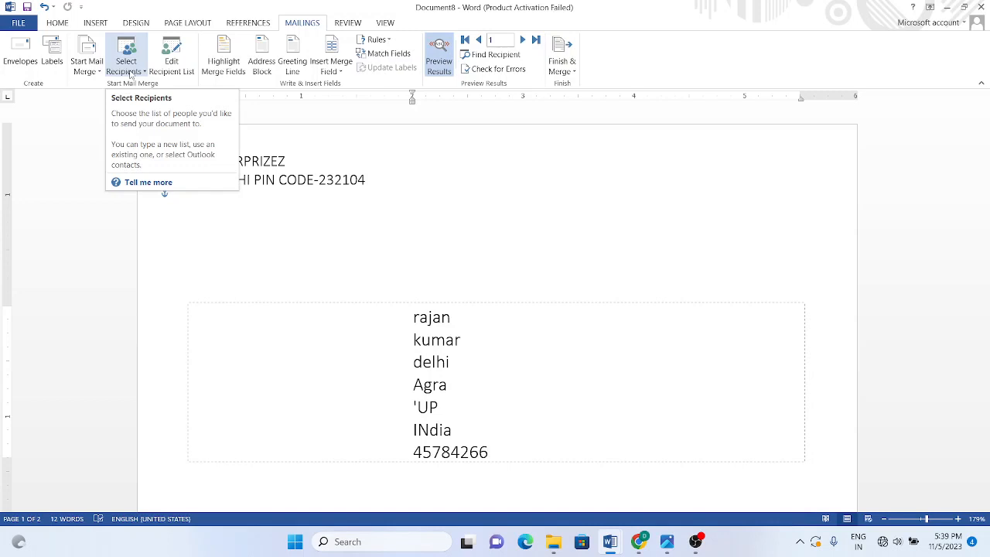
pyautogui.click(87, 63)
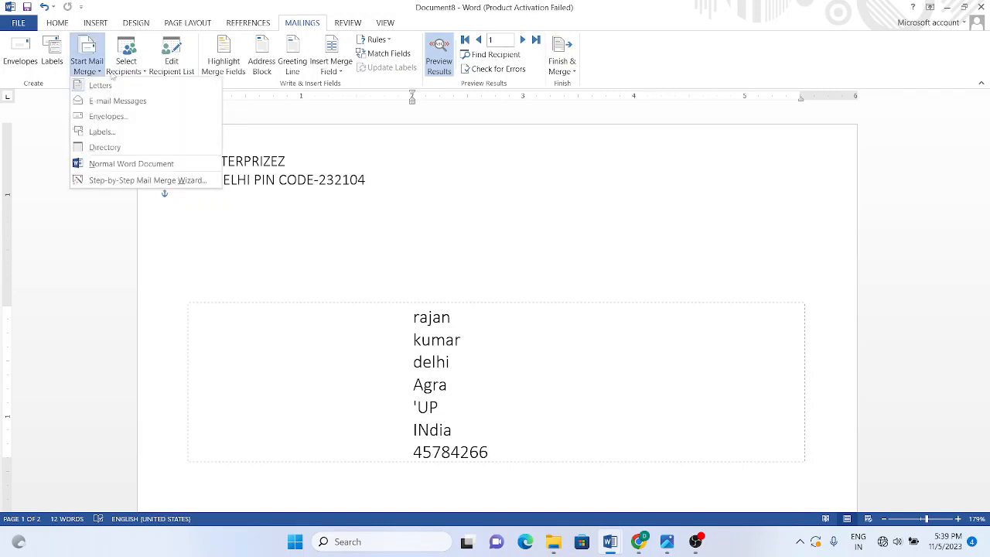
pyautogui.click(129, 72)
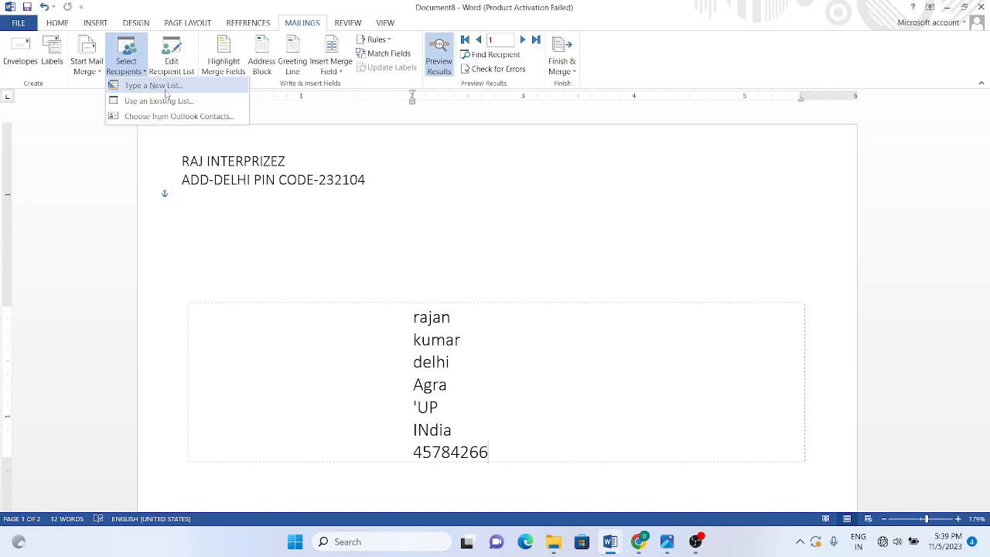
pyautogui.click(295, 118)
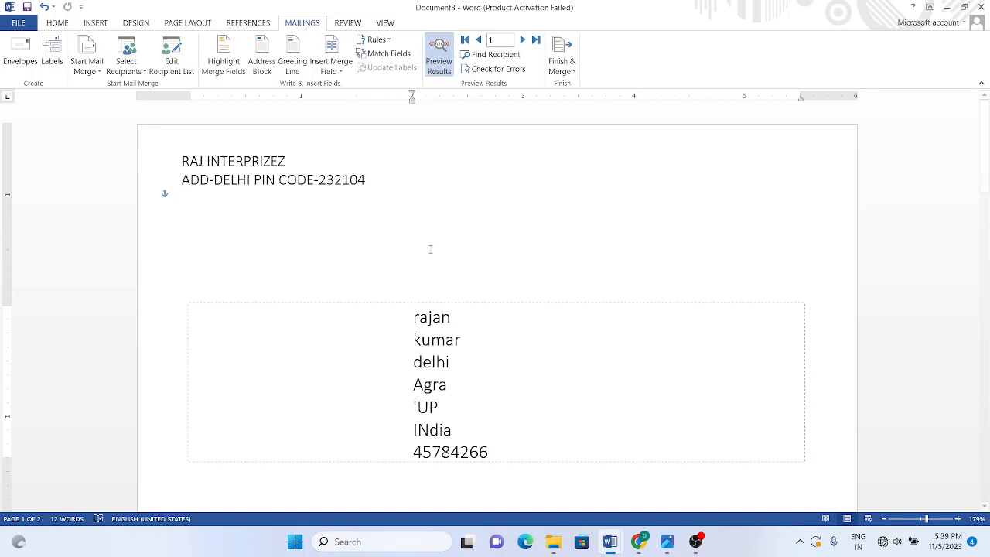
pyautogui.click(459, 420)
# Step: Check the merged recipient address lines, from last name through country to phone number
pyautogui.click(570, 69)
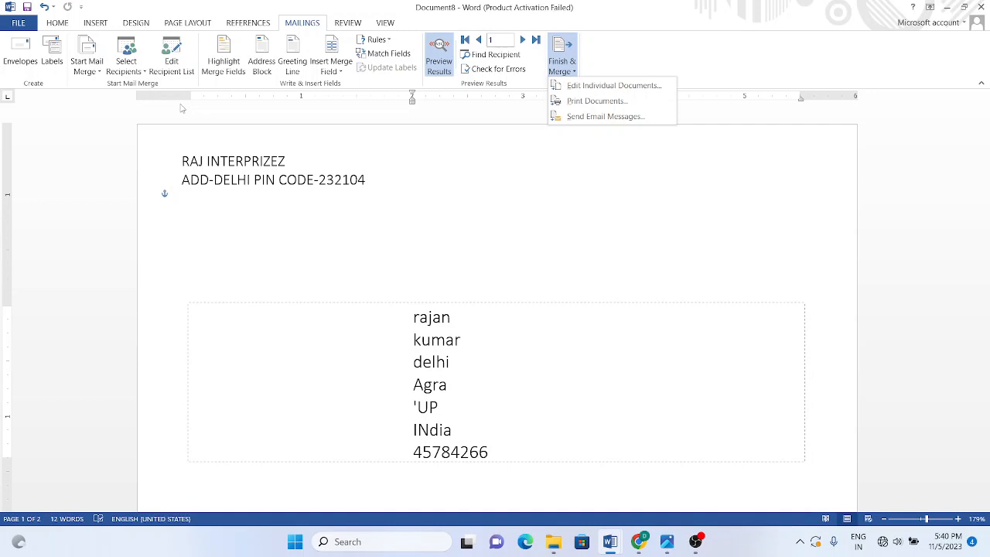
pyautogui.click(443, 347)
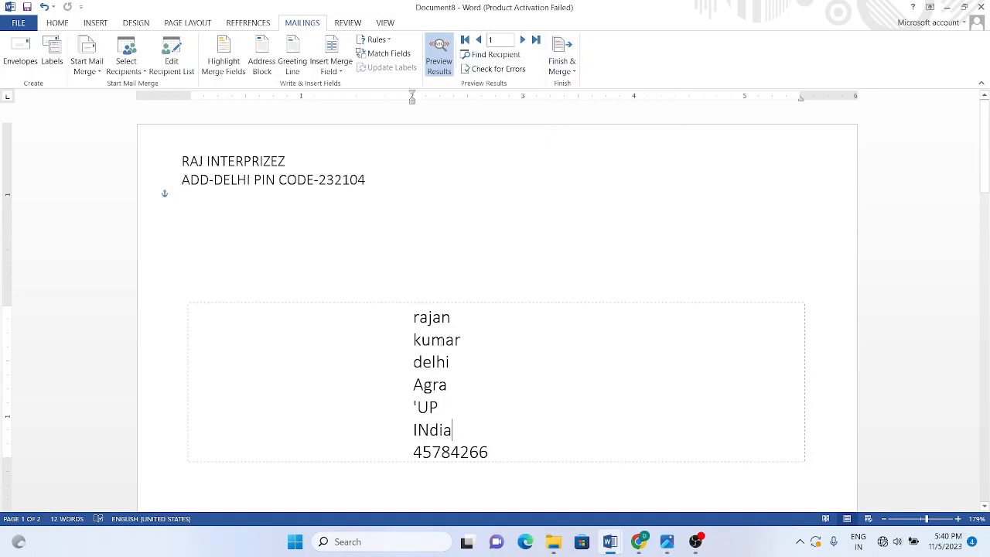
pyautogui.click(446, 343)
pyautogui.click(444, 433)
pyautogui.click(496, 455)
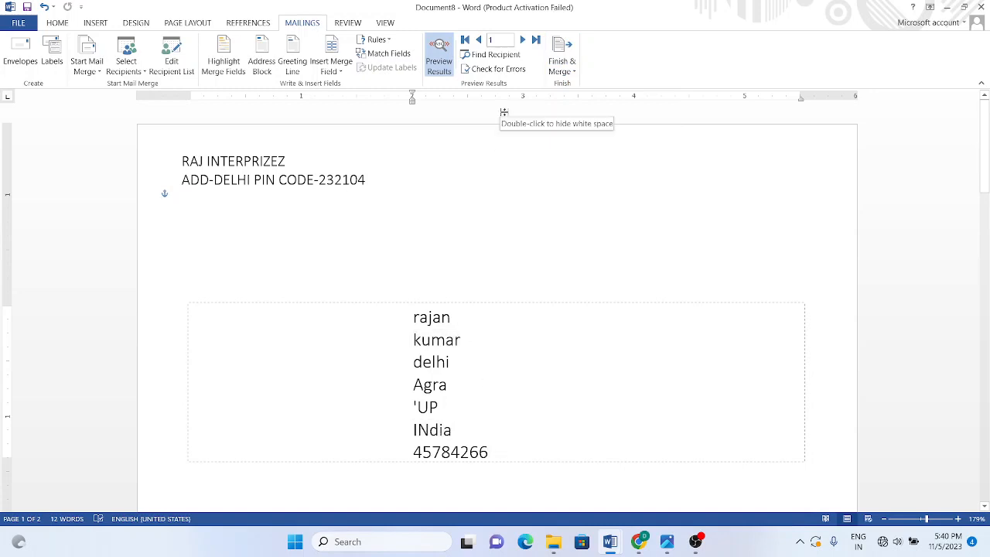
# Step: Merge all records into a new editable document with Edit Individual Documents
pyautogui.click(568, 73)
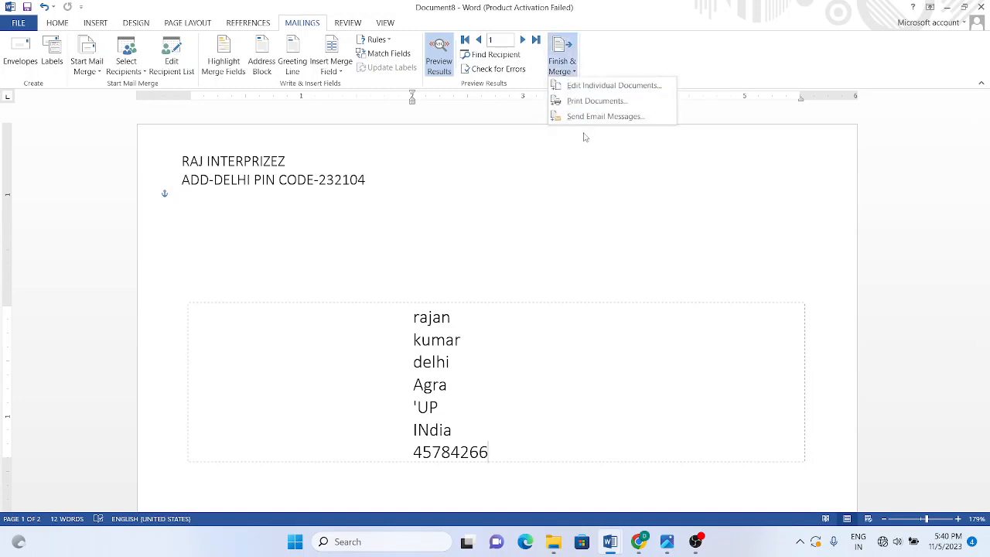
pyautogui.click(597, 86)
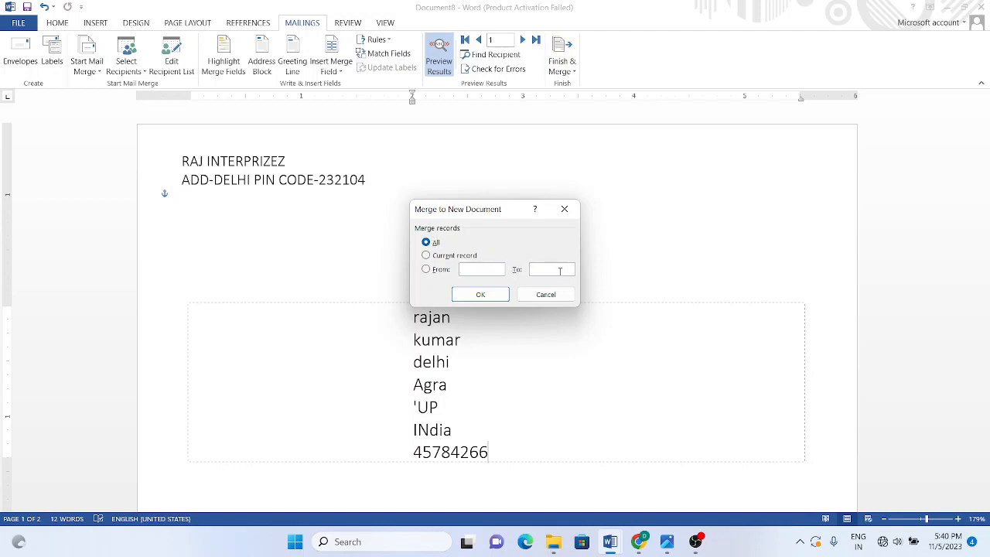
pyautogui.click(427, 241)
pyautogui.click(480, 295)
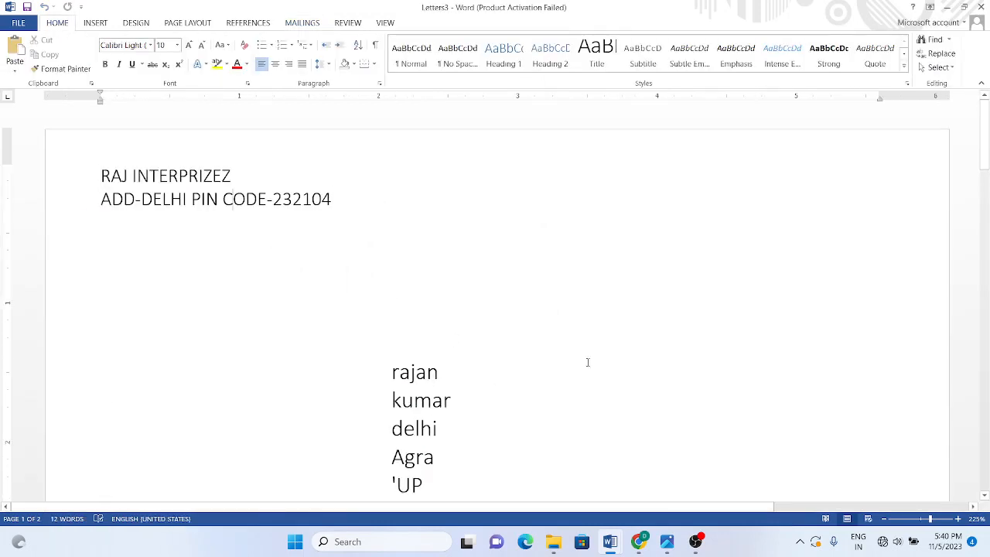
# Step: Look over the Mailings recipient options and file information page, then return to the envelope
pyautogui.moveTo(985, 133)
pyautogui.mouseDown()
pyautogui.moveTo(988, 225)
pyautogui.moveTo(987, 133)
pyautogui.moveTo(986, 148)
pyautogui.mouseUp()
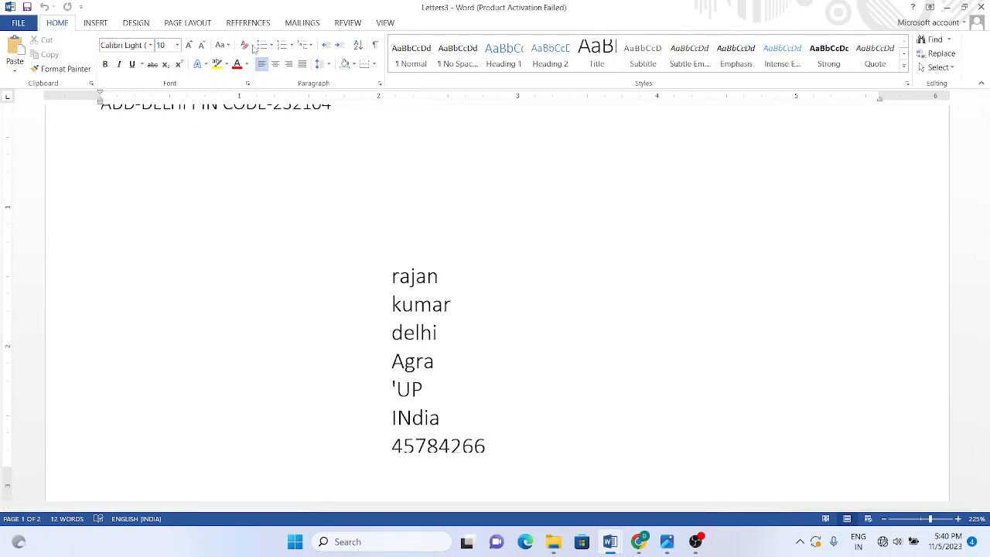
pyautogui.click(298, 24)
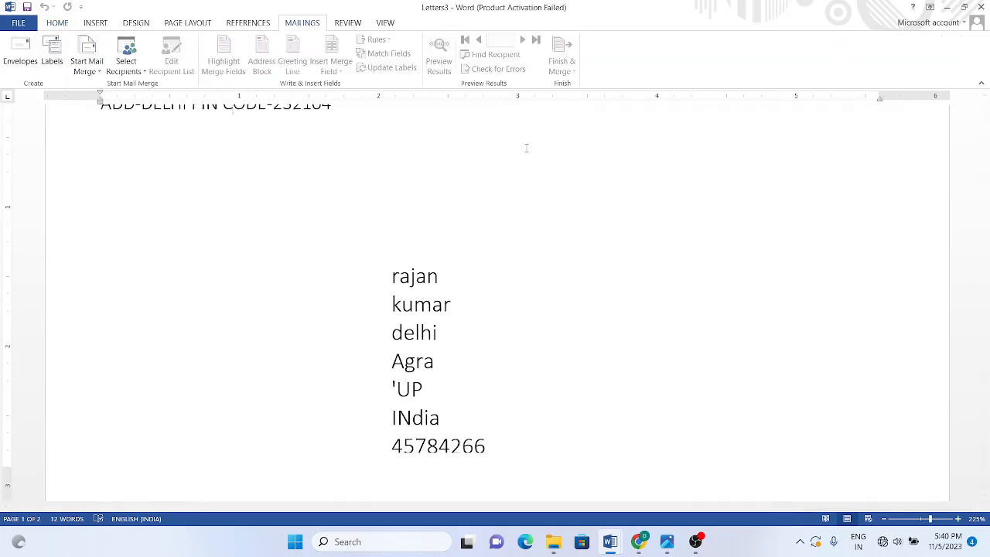
pyautogui.click(437, 332)
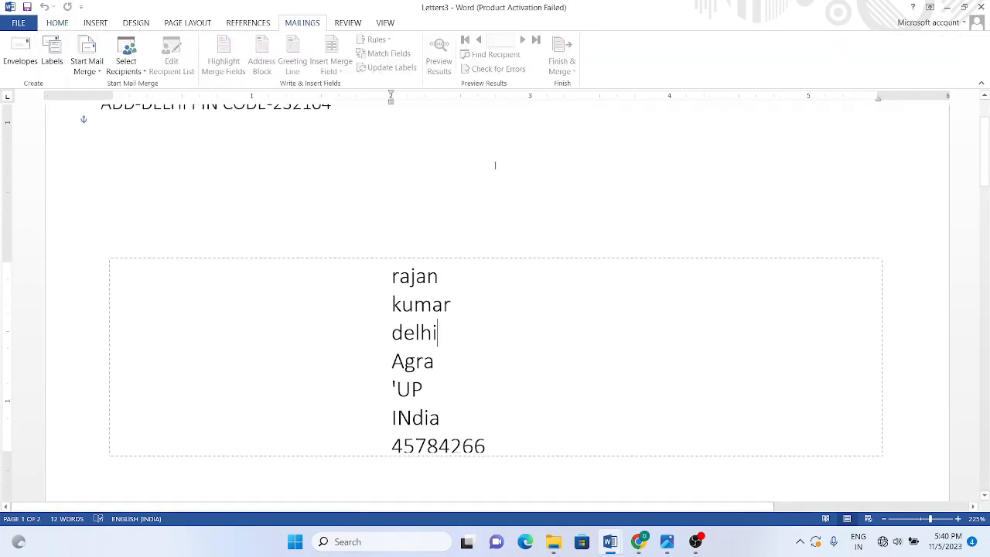
pyautogui.click(126, 66)
pyautogui.click(65, 145)
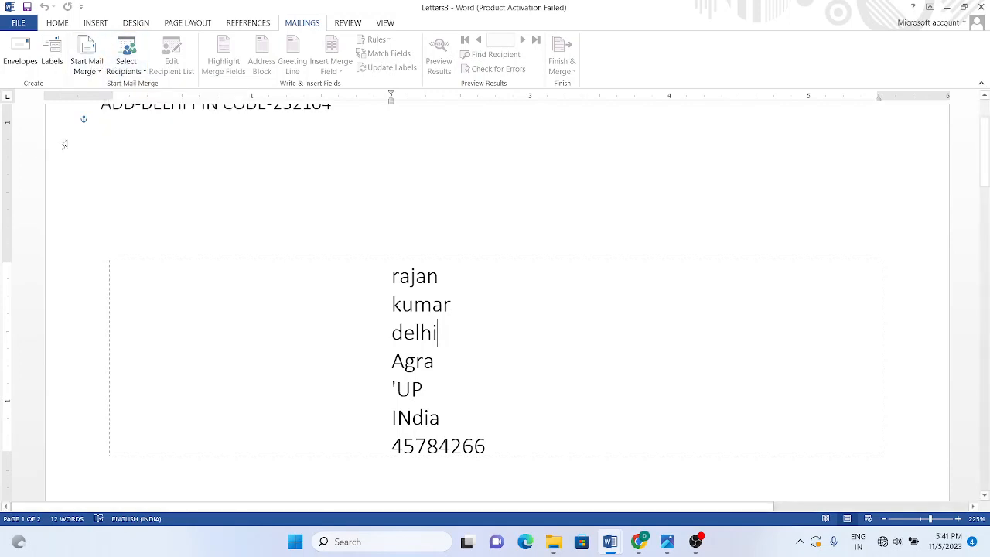
pyautogui.click(18, 22)
pyautogui.click(22, 20)
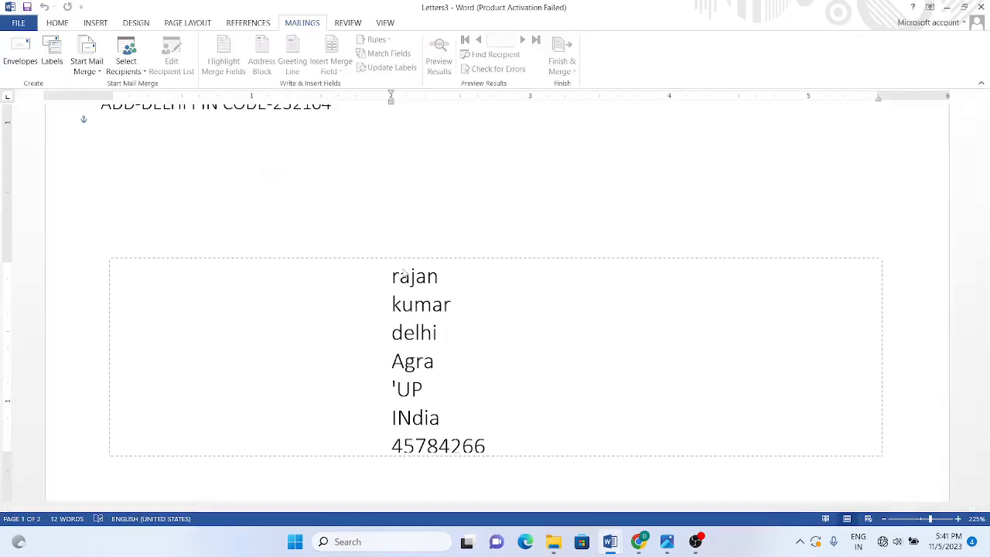
# Step: Add 'p' so the state line reads 'UpP, then check the print preview
pyautogui.click(410, 389)
pyautogui.write('p')
pyautogui.hotkey('ctrl', 'p')
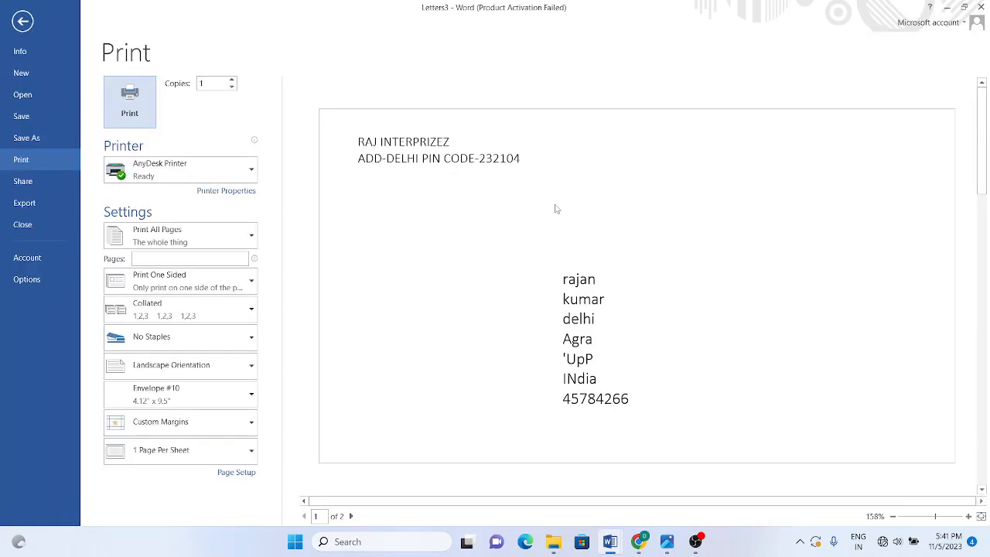
pyautogui.click(22, 21)
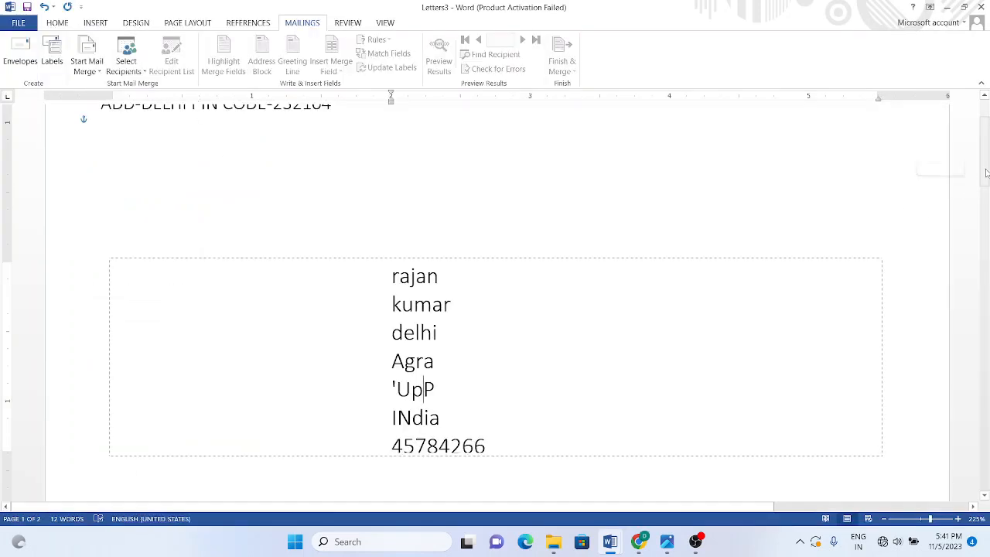
pyautogui.scroll(2, 367, 254)
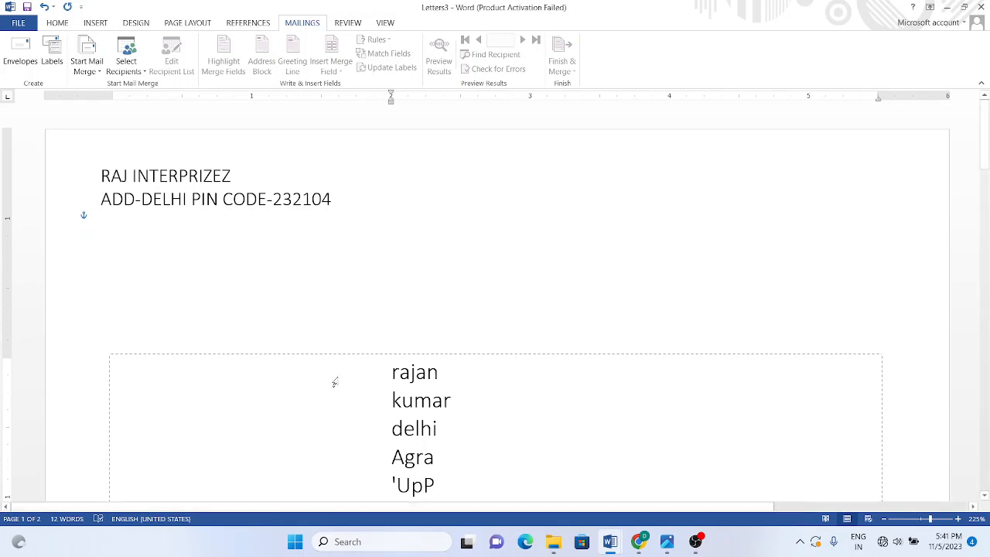
# Step: Nudge the recipient address box a little higher on the envelope
pyautogui.click(399, 372)
pyautogui.moveTo(505, 355); pyautogui.dragTo(504, 340)
pyautogui.click(430, 384)
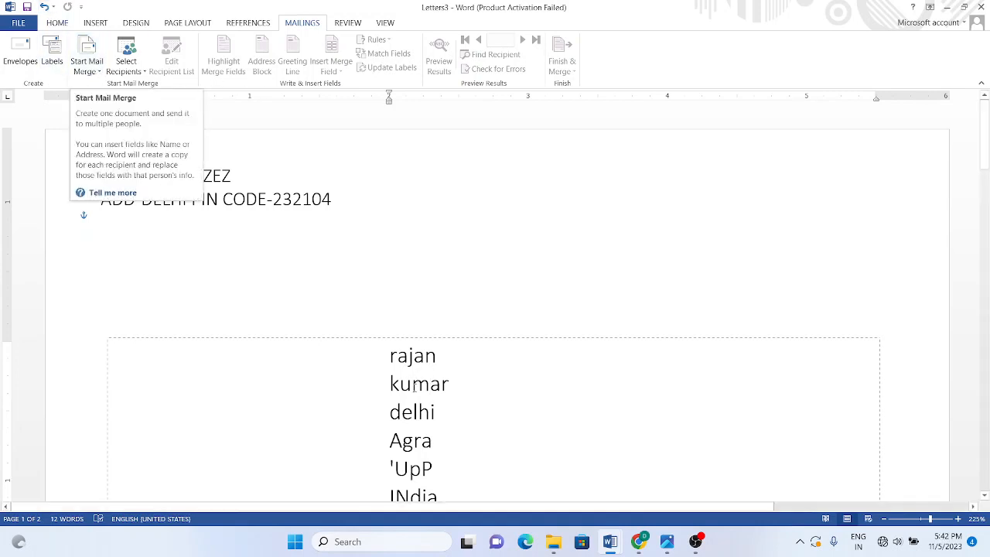
pyautogui.click(134, 75)
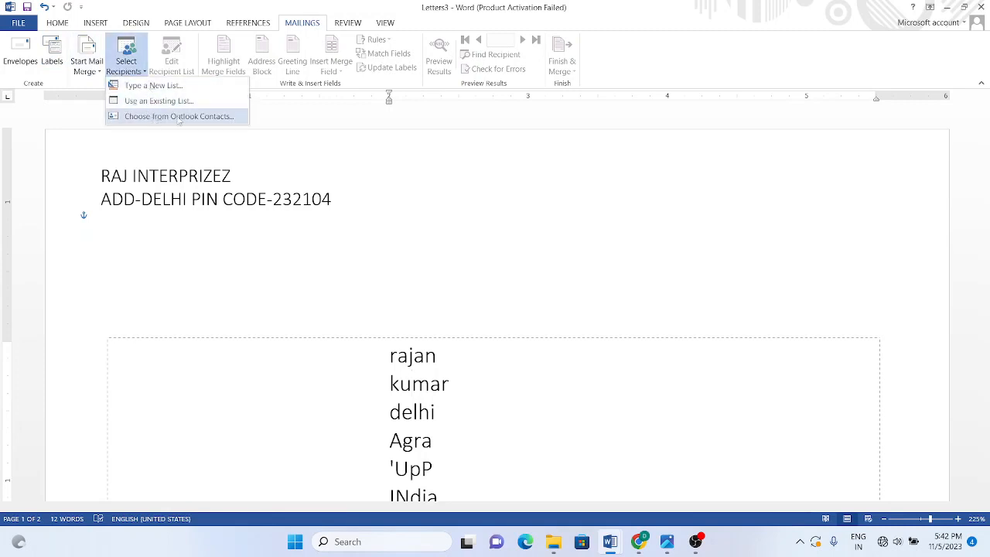
pyautogui.press('Escape')
# Step: Browse the Desktop folders in File > Open, then cancel without opening any file
pyautogui.click(19, 23)
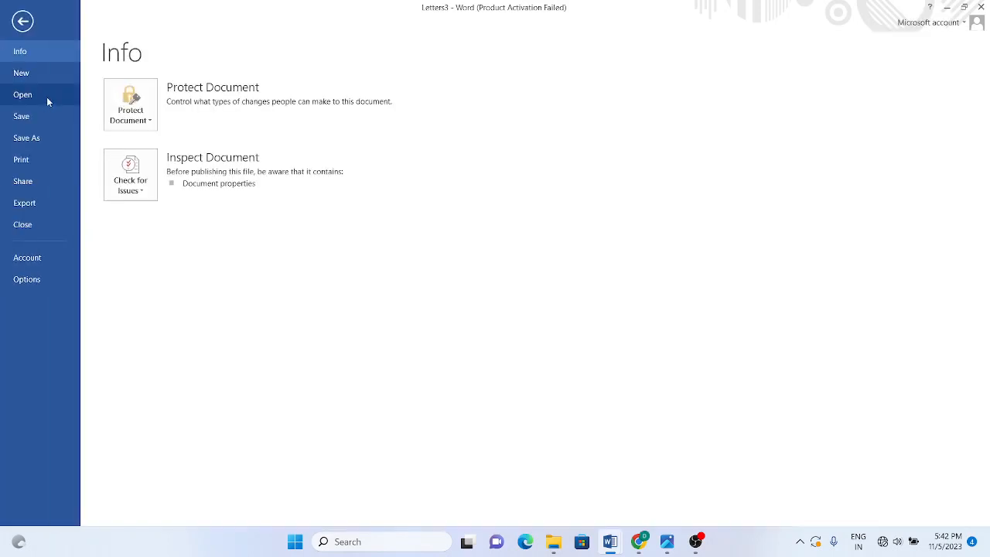
pyautogui.click(34, 95)
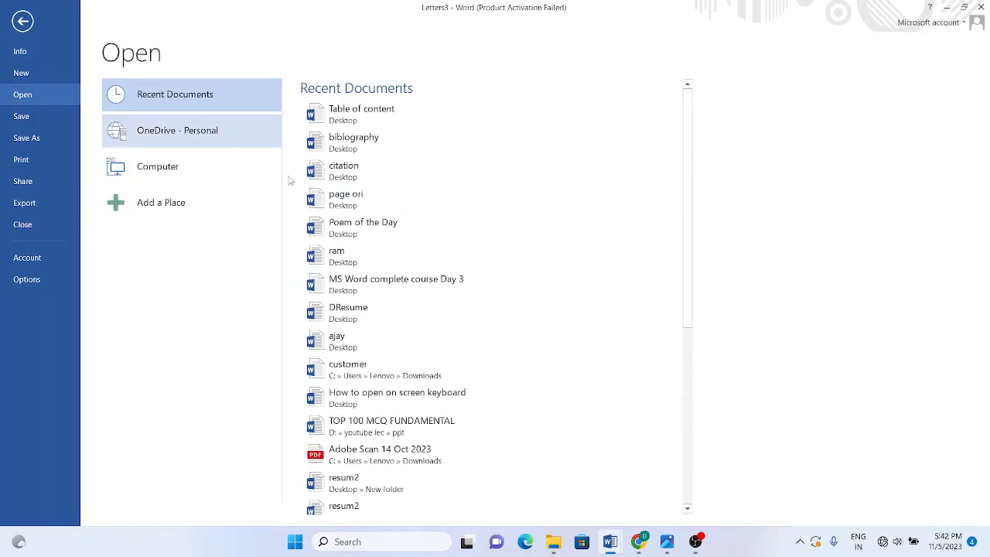
pyautogui.click(186, 165)
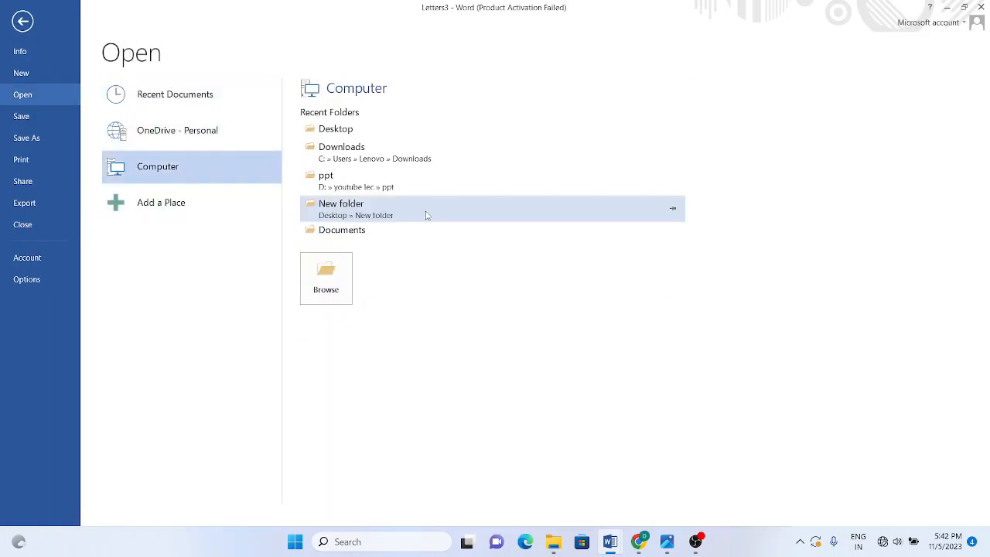
pyautogui.click(382, 130)
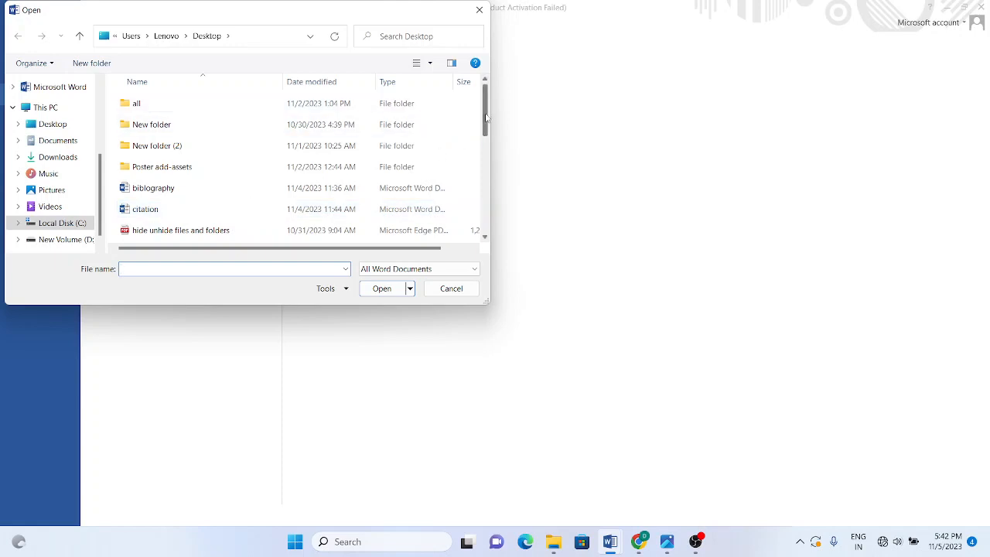
pyautogui.click(45, 125)
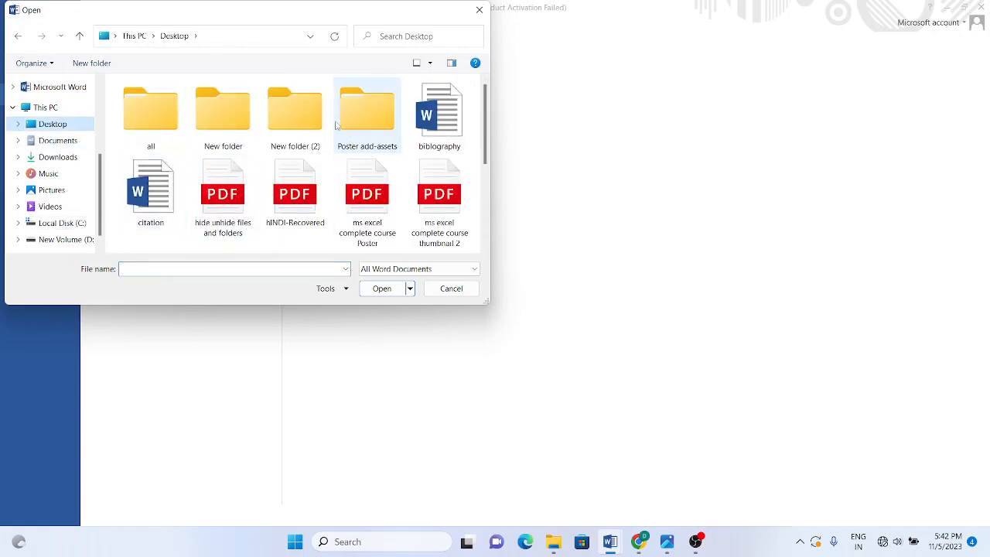
pyautogui.click(290, 121)
pyautogui.press('a')
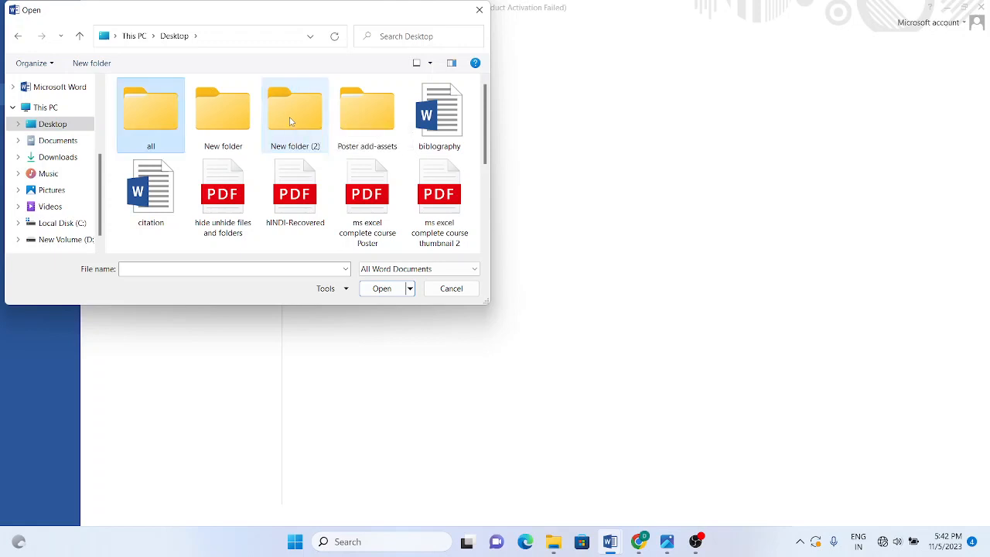
pyautogui.click(465, 294)
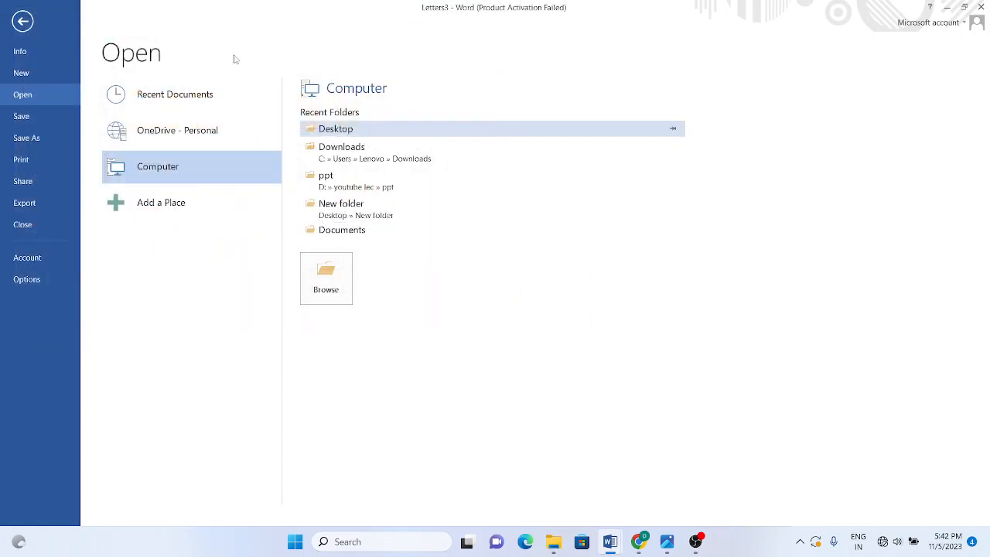
pyautogui.click(22, 21)
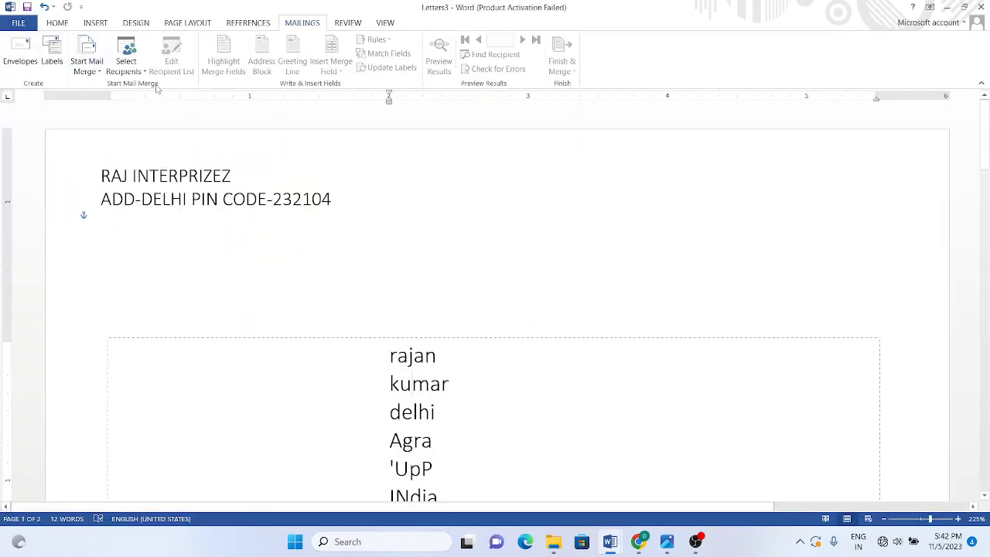
# Step: Use the existing address list new.mdb on the Desktop as the envelope's recipients
pyautogui.click(126, 66)
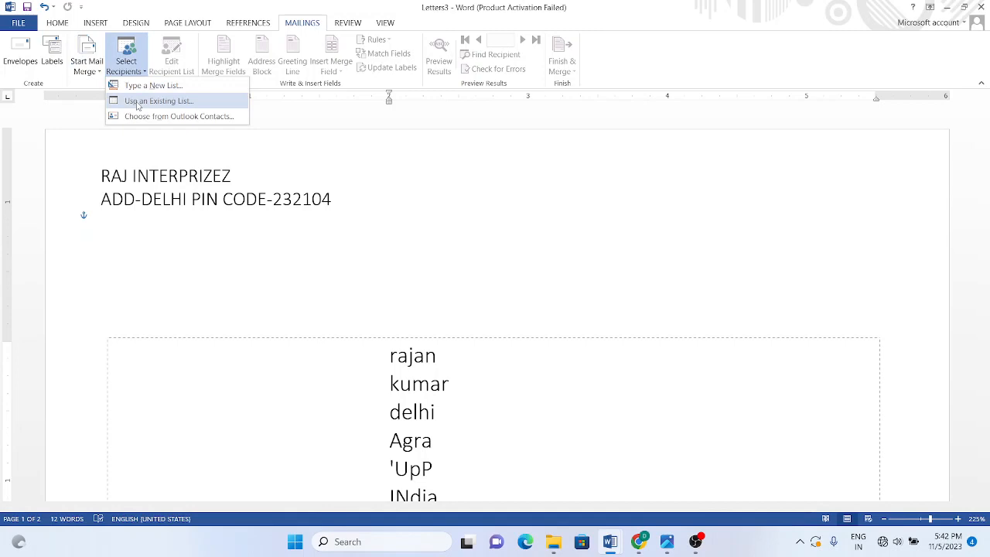
pyautogui.click(138, 101)
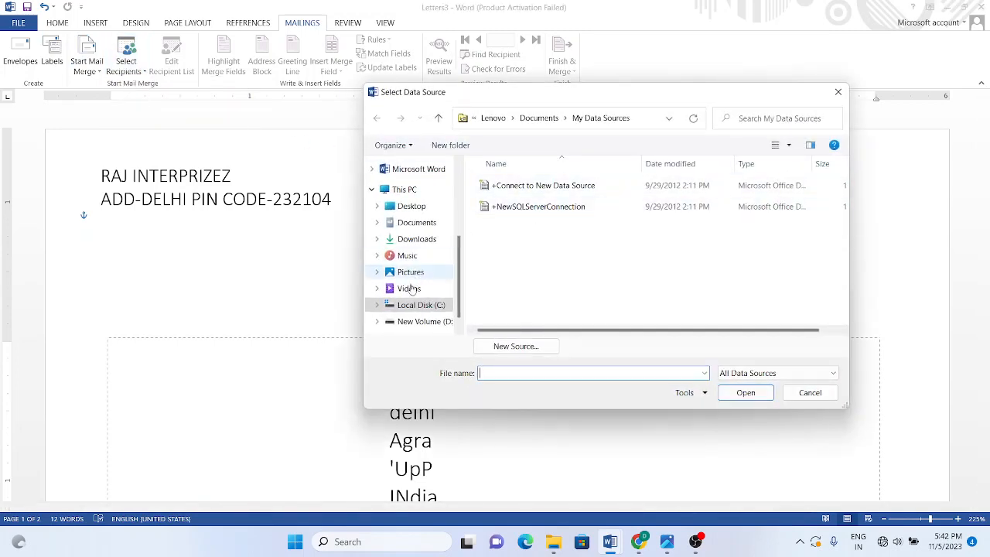
pyautogui.click(810, 392)
pyautogui.click(129, 74)
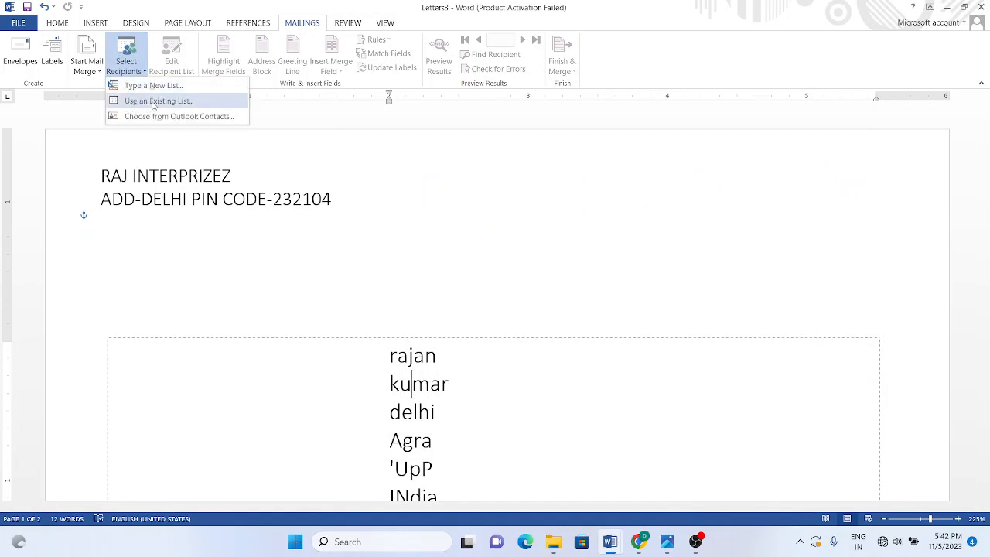
pyautogui.click(153, 101)
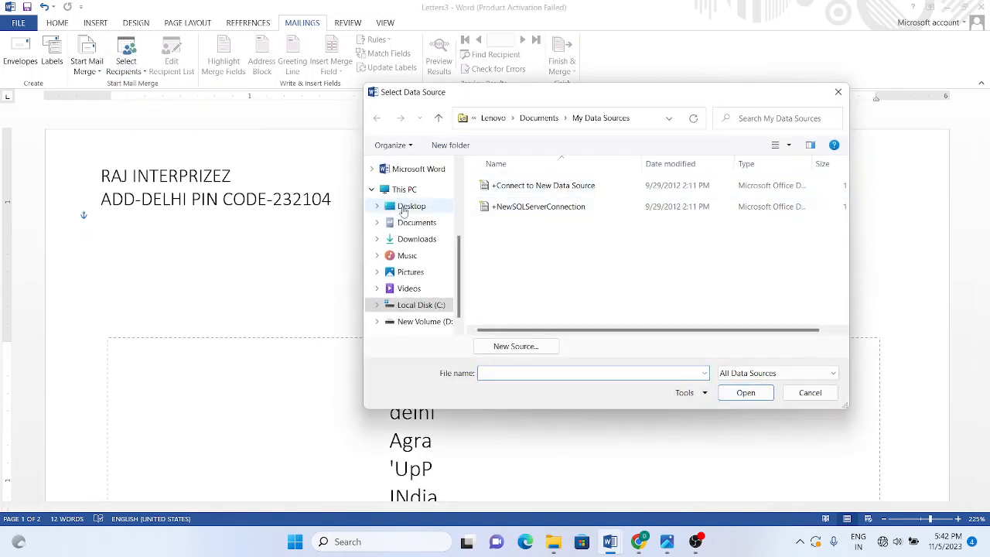
pyautogui.click(389, 207)
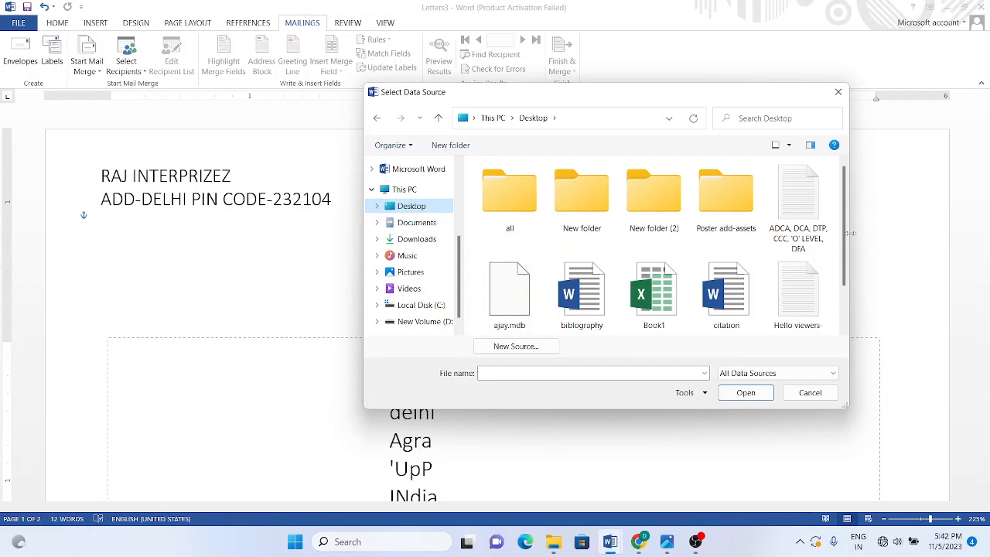
pyautogui.scroll(-2, 850, 233)
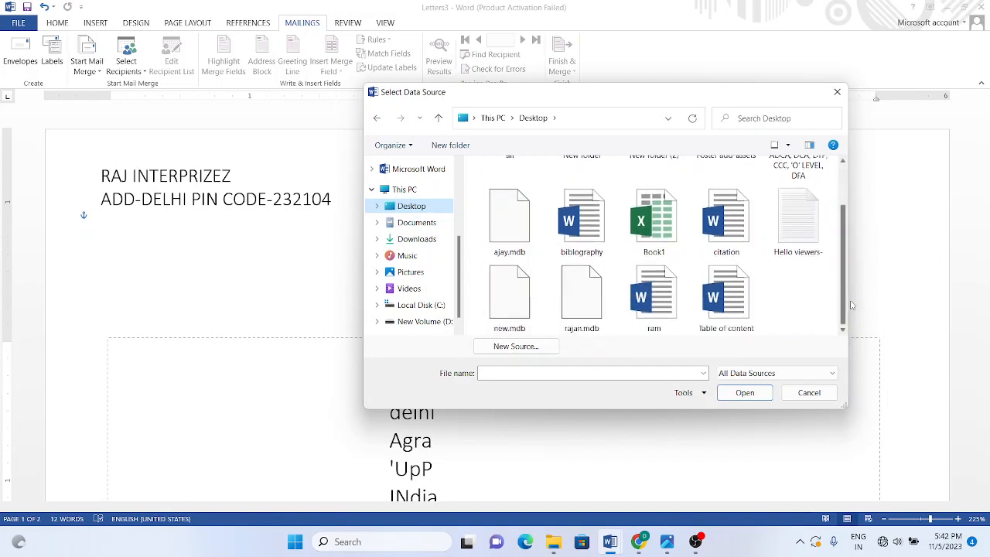
pyautogui.doubleClick(509, 294)
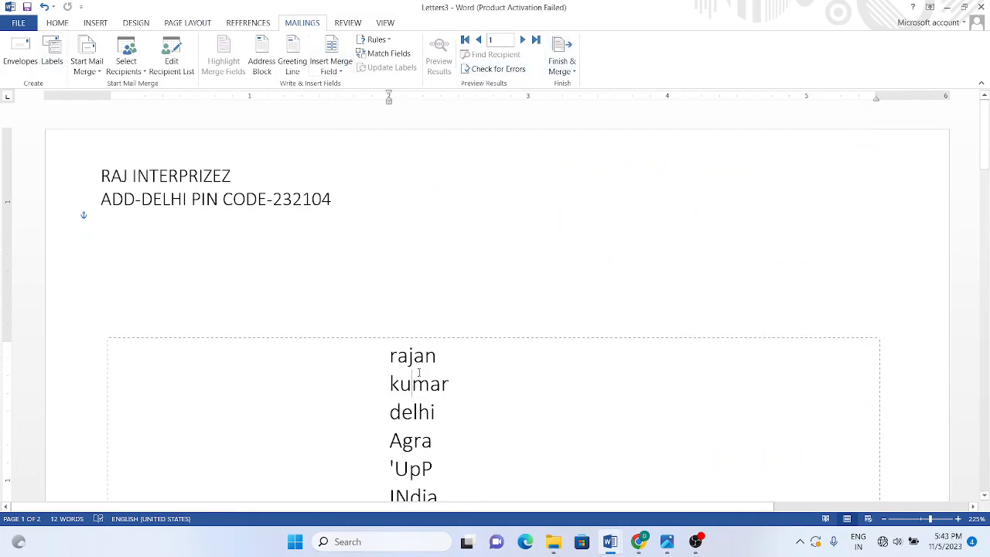
# Step: Preview the next two recipient records on the envelope
pyautogui.click(341, 72)
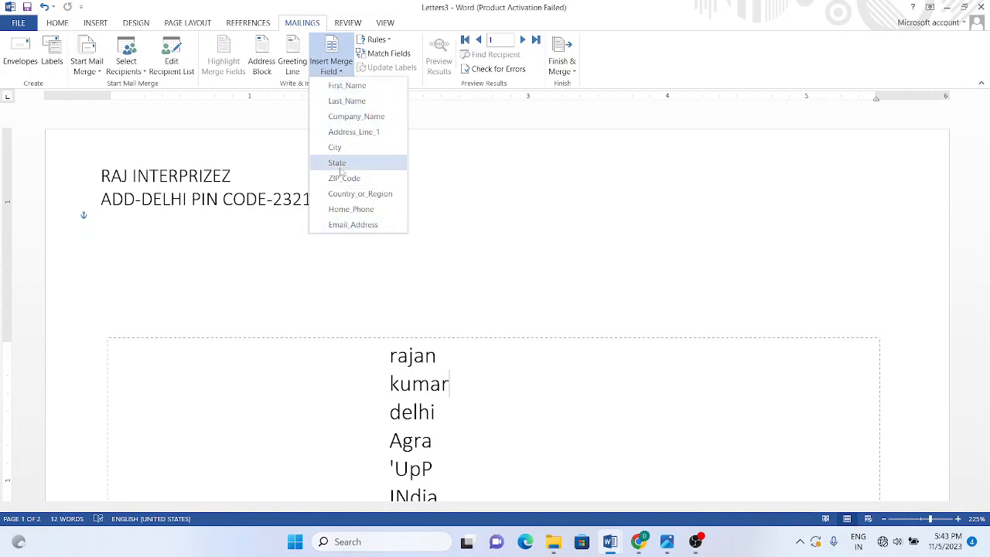
pyautogui.click(464, 484)
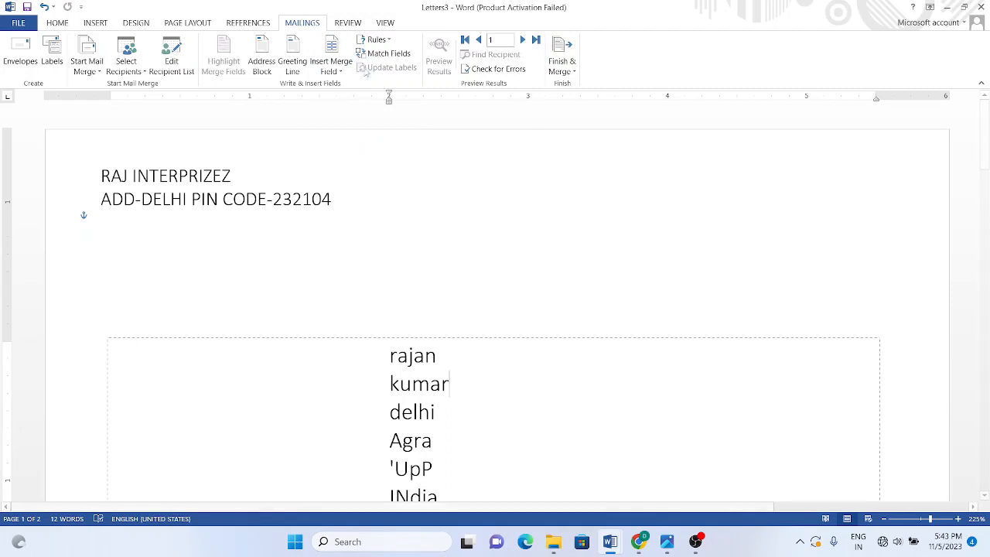
pyautogui.click(523, 39)
pyautogui.click(523, 39)
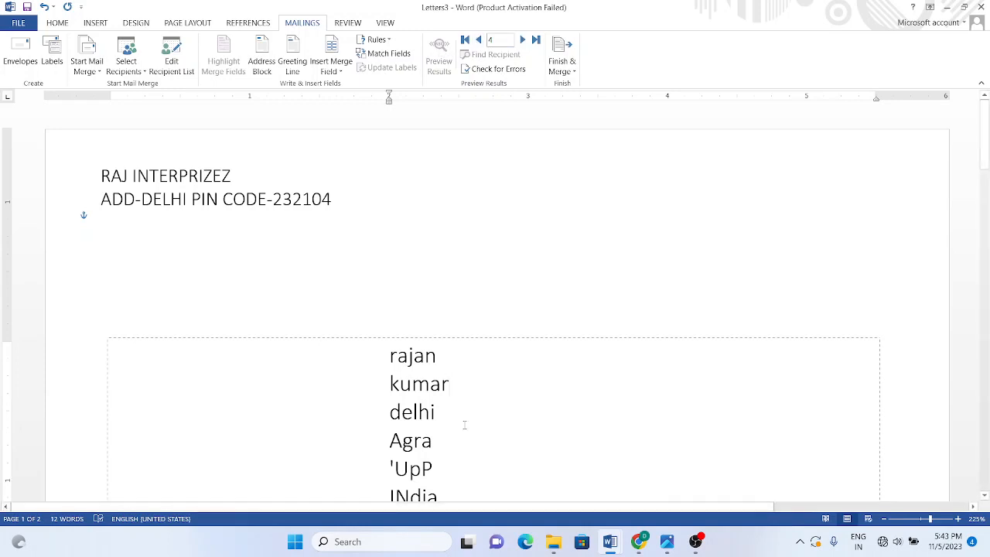
# Step: Merge all records into the new document Letters4 via Edit Individual Documents
pyautogui.click(563, 70)
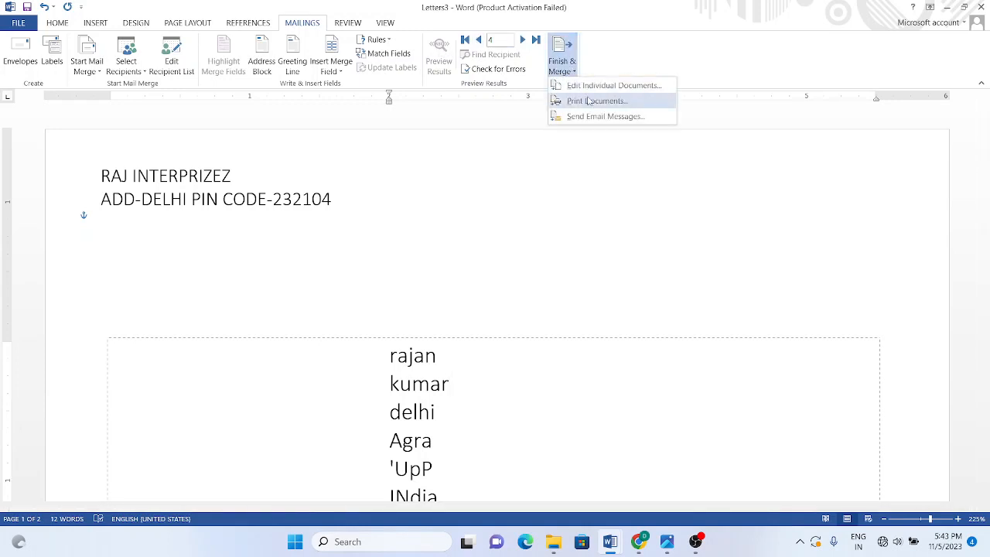
pyautogui.click(588, 87)
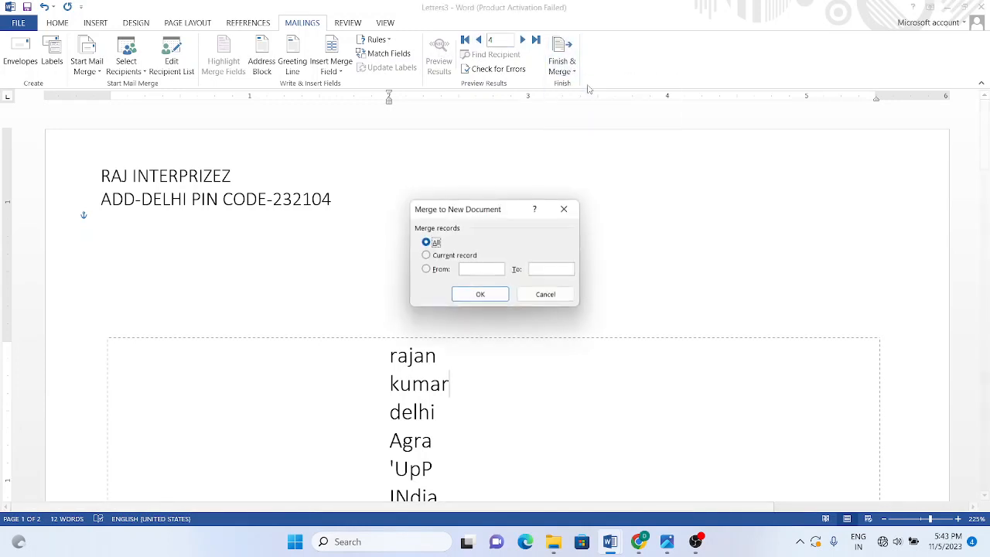
pyautogui.click(480, 294)
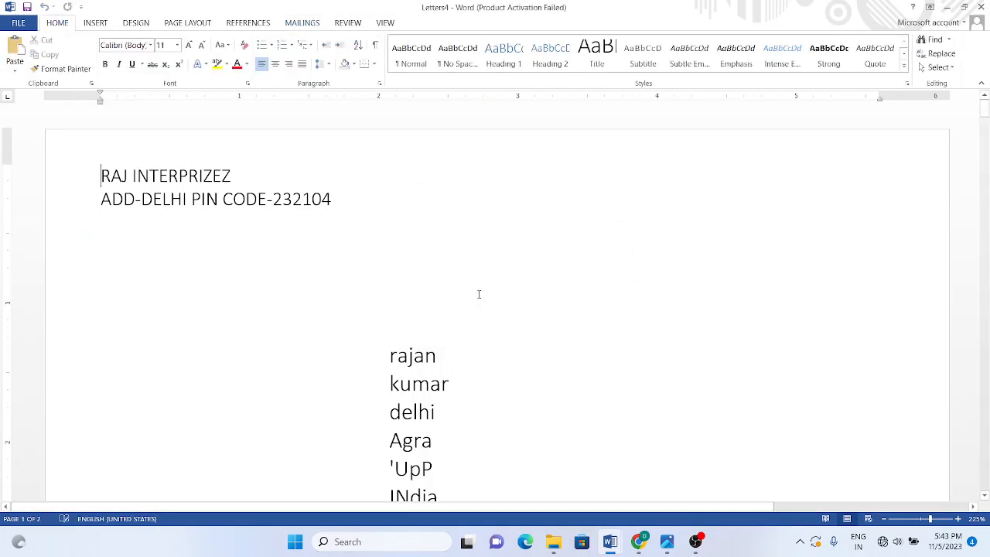
pyautogui.moveTo(983, 113); pyautogui.dragTo(984, 128)
pyautogui.moveTo(985, 138); pyautogui.dragTo(985, 105)
pyautogui.click(223, 199)
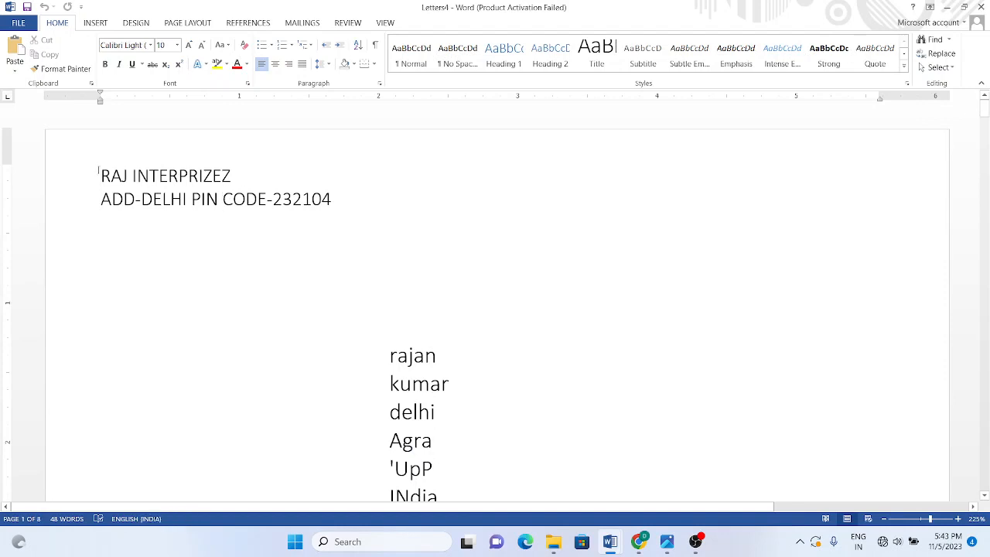
pyautogui.moveTo(100, 176); pyautogui.dragTo(334, 203)
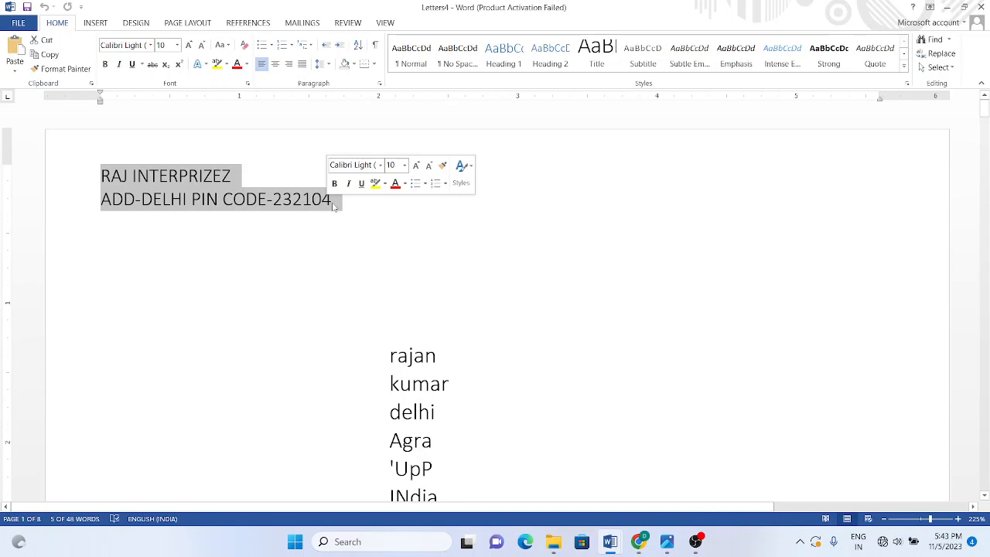
pyautogui.click(334, 202)
pyautogui.moveTo(390, 358); pyautogui.dragTo(484, 495)
pyautogui.click(400, 394)
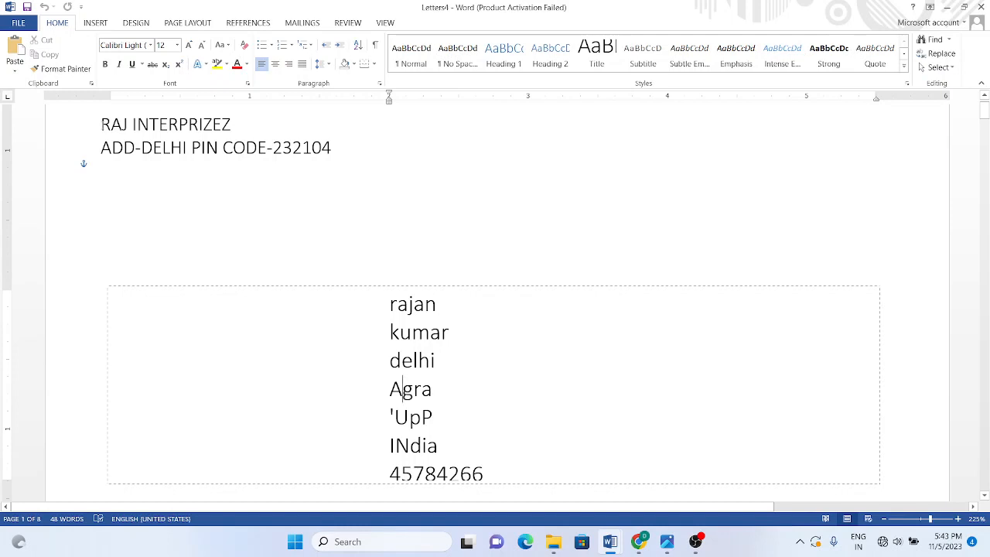
pyautogui.moveTo(100, 124); pyautogui.dragTo(313, 159)
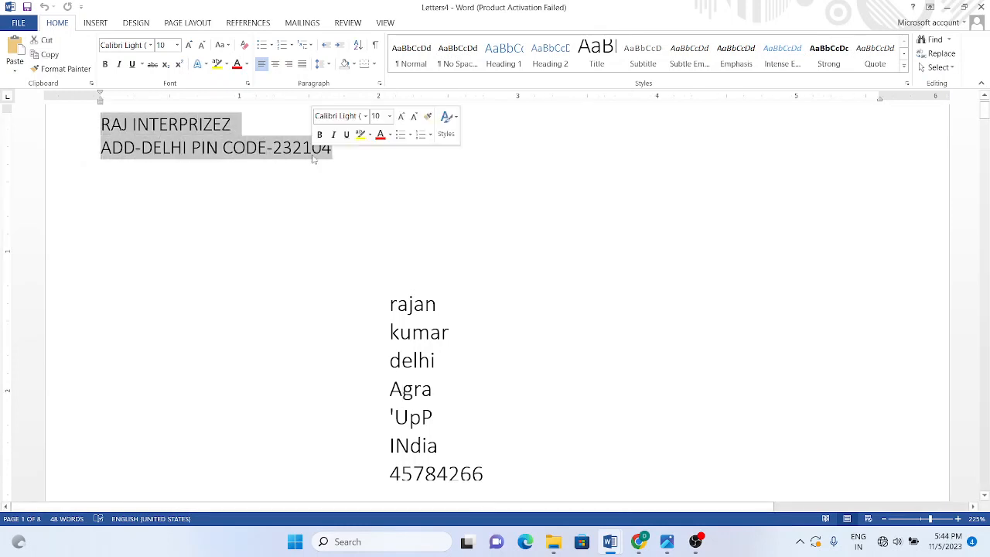
pyautogui.click(232, 159)
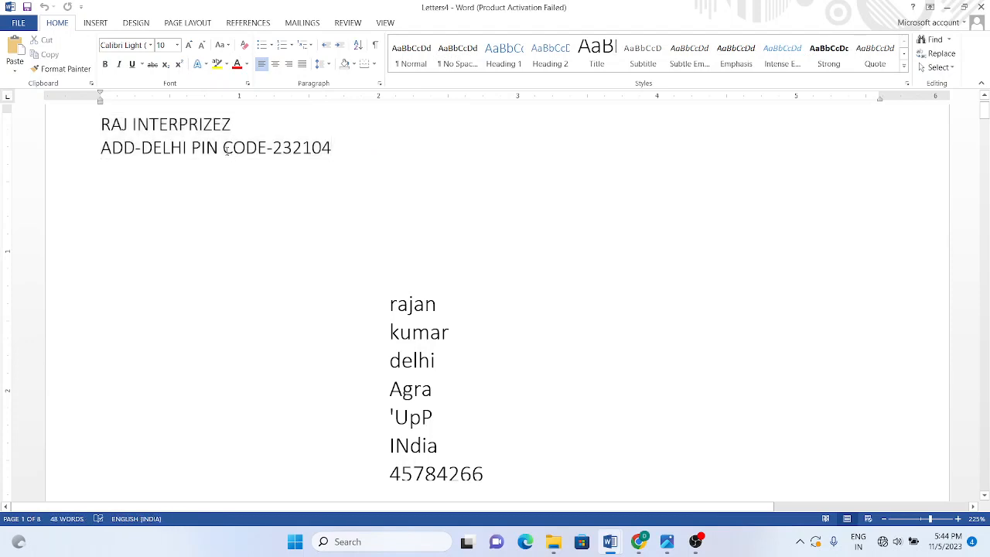